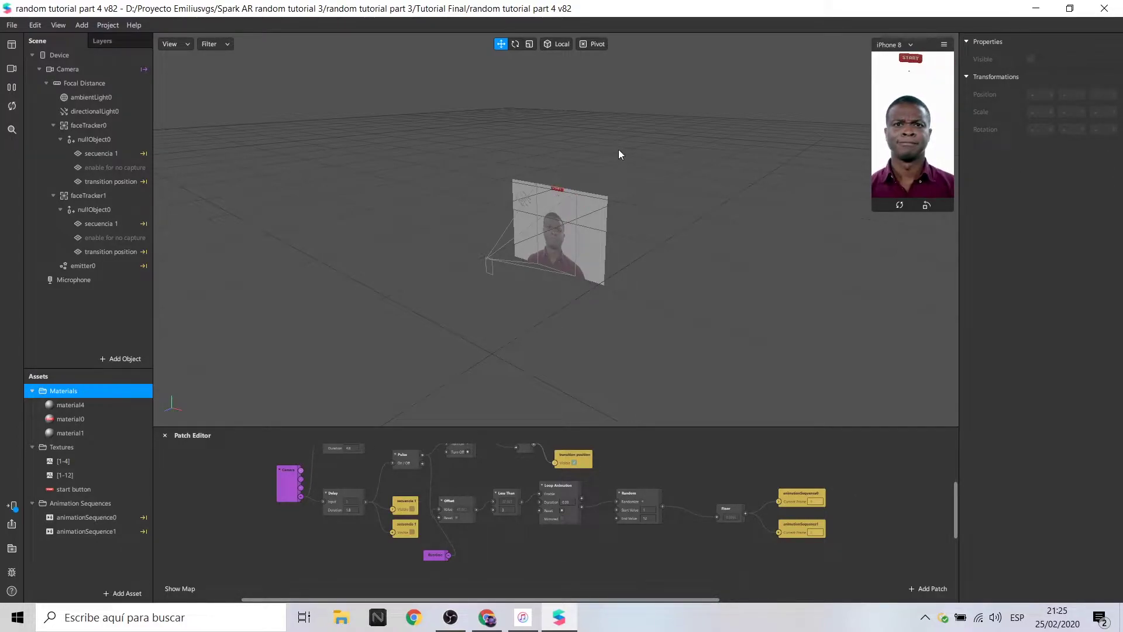
# Step: Delete the faceTracker1 object from the scene and the animationSequence1 asset
pyautogui.click(103, 195)
pyautogui.press('Delete')
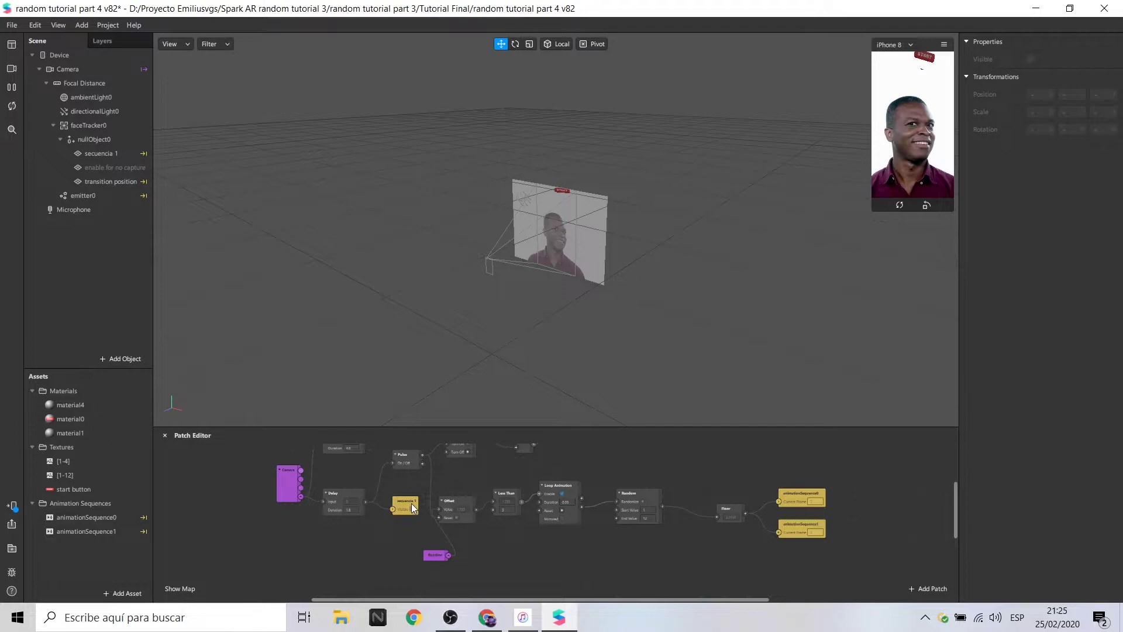
pyautogui.click(796, 522)
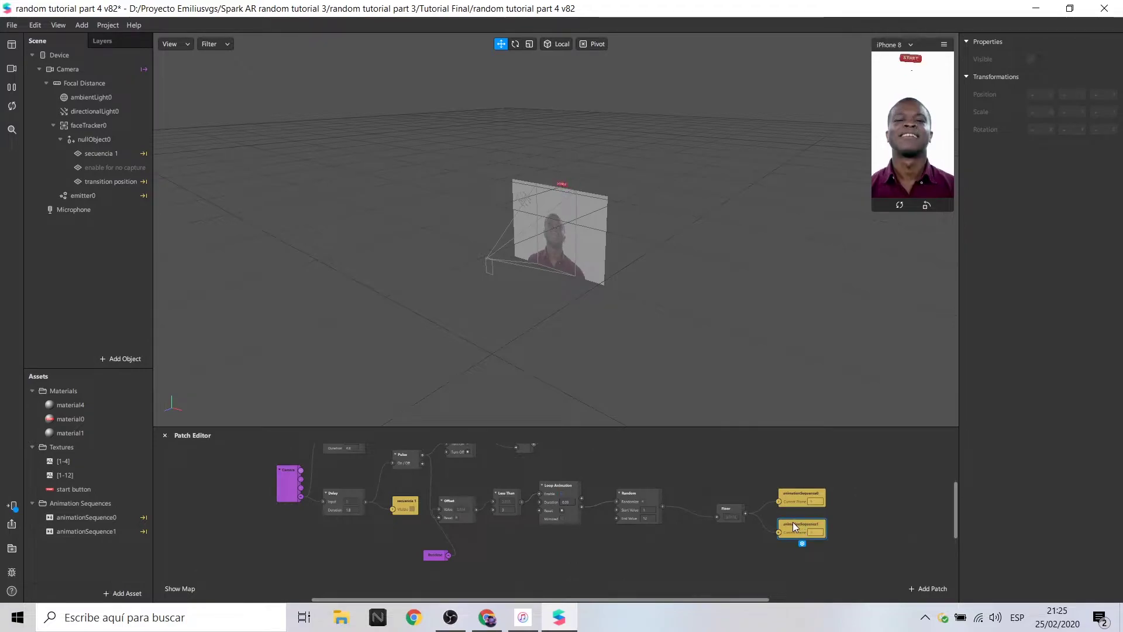
pyautogui.click(103, 525)
pyautogui.press('Delete')
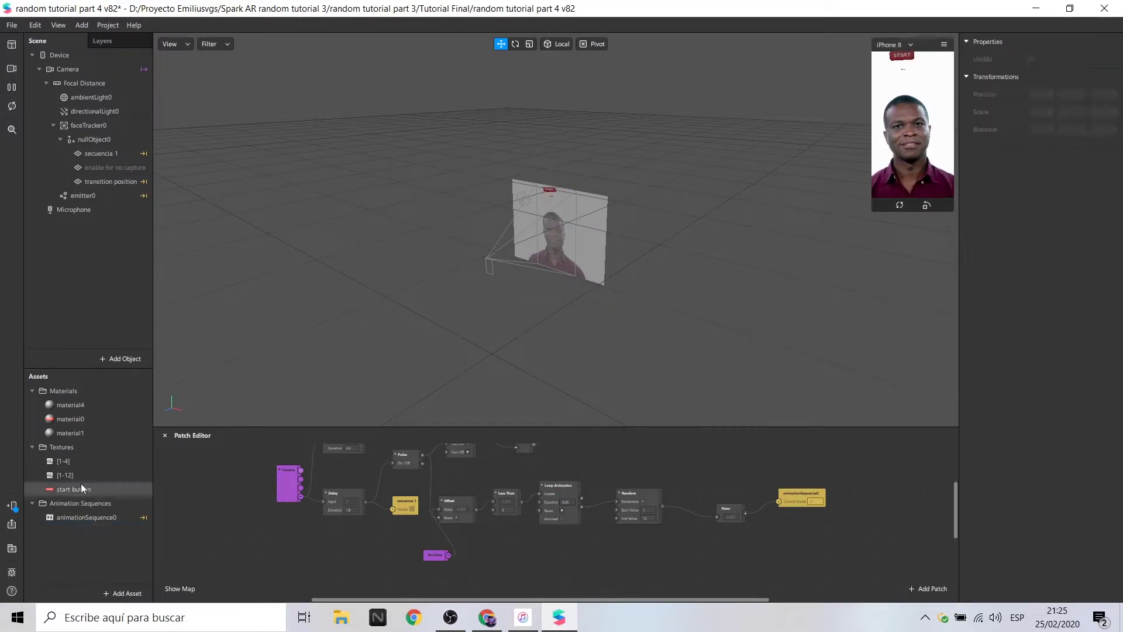
# Step: Delete the [1-4] texture sequence together with its image files in the project folder
pyautogui.click(83, 462)
pyautogui.press('Delete')
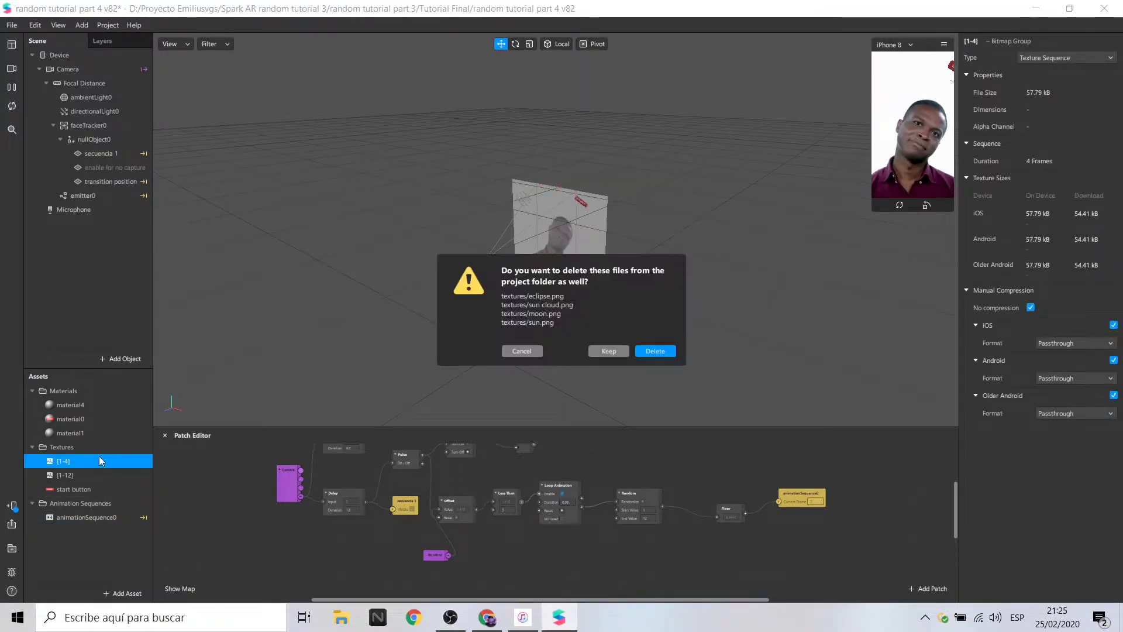
pyautogui.click(660, 350)
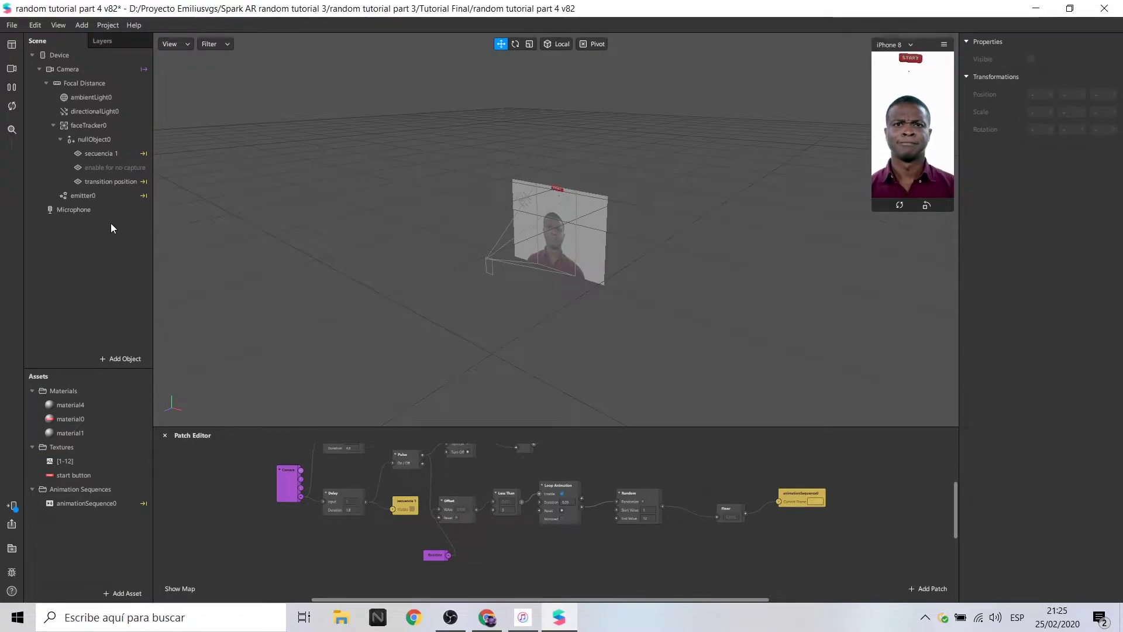
# Step: Delete the emitter0 particle system, save the project and dismiss the satisfaction survey
pyautogui.click(91, 193)
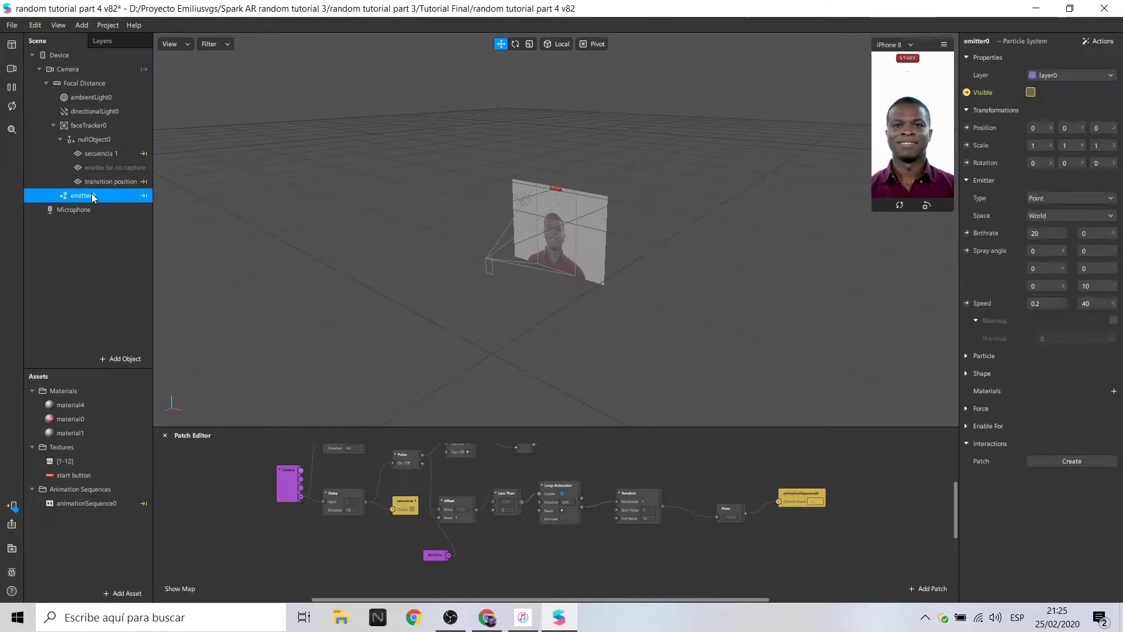
pyautogui.press('Delete')
pyautogui.scroll(3, 380, 508)
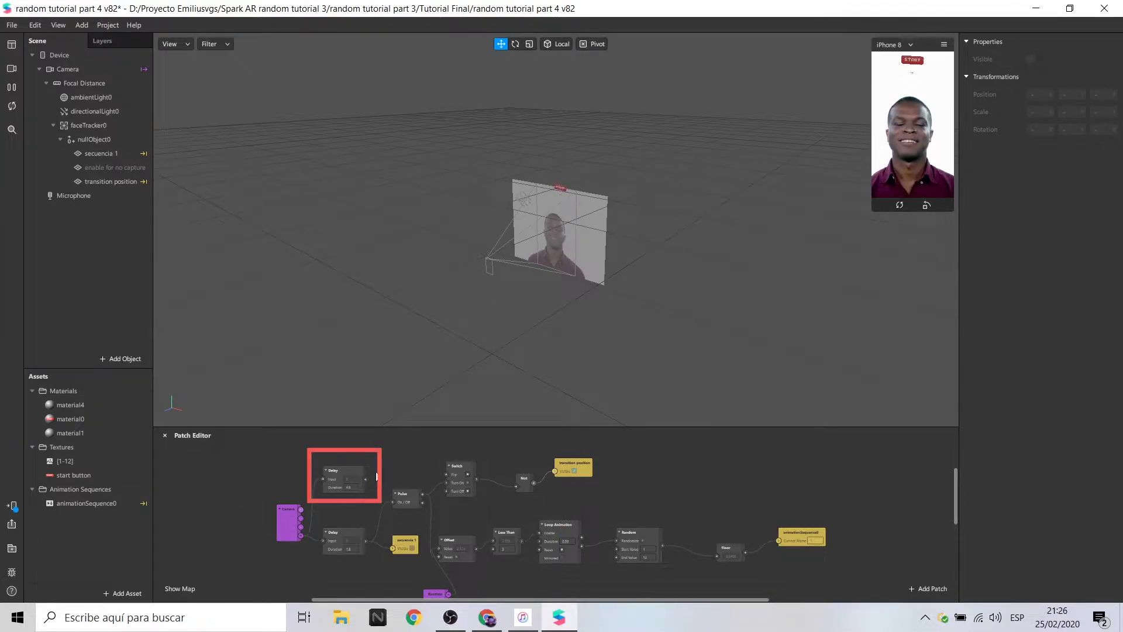
pyautogui.scroll(-1, 377, 476)
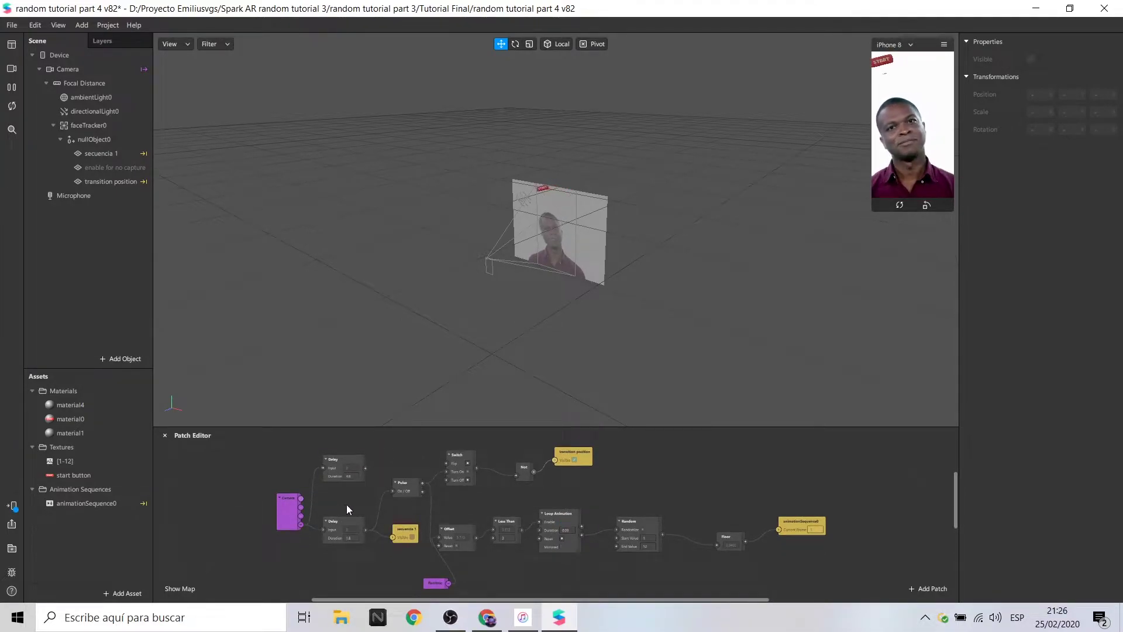
pyautogui.scroll(2, 347, 504)
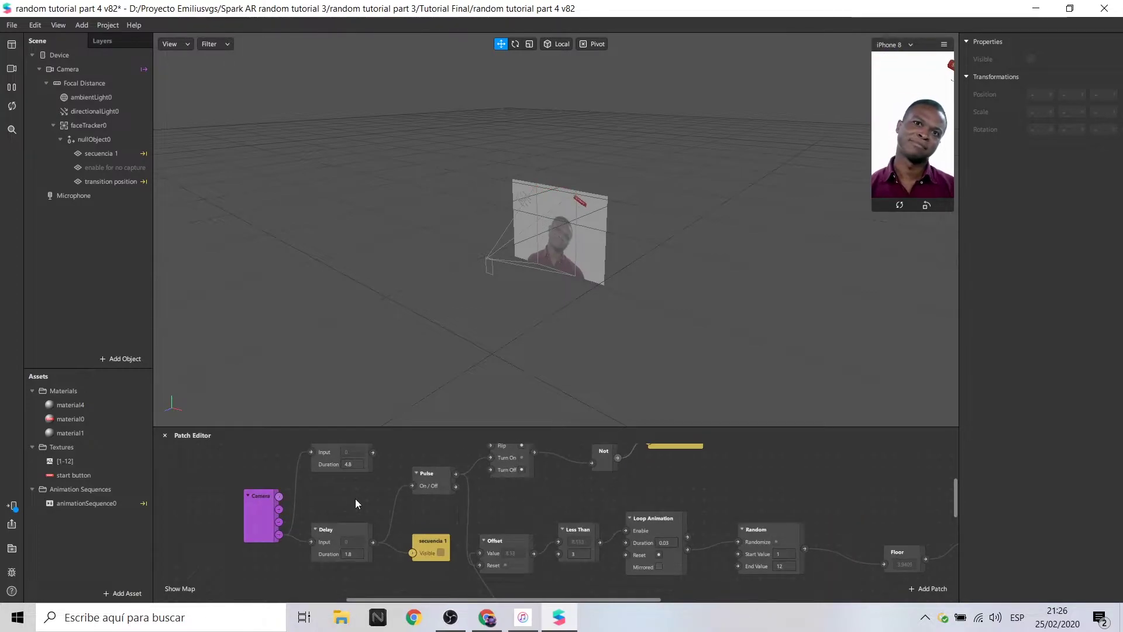
pyautogui.hotkey('ctrl', 's')
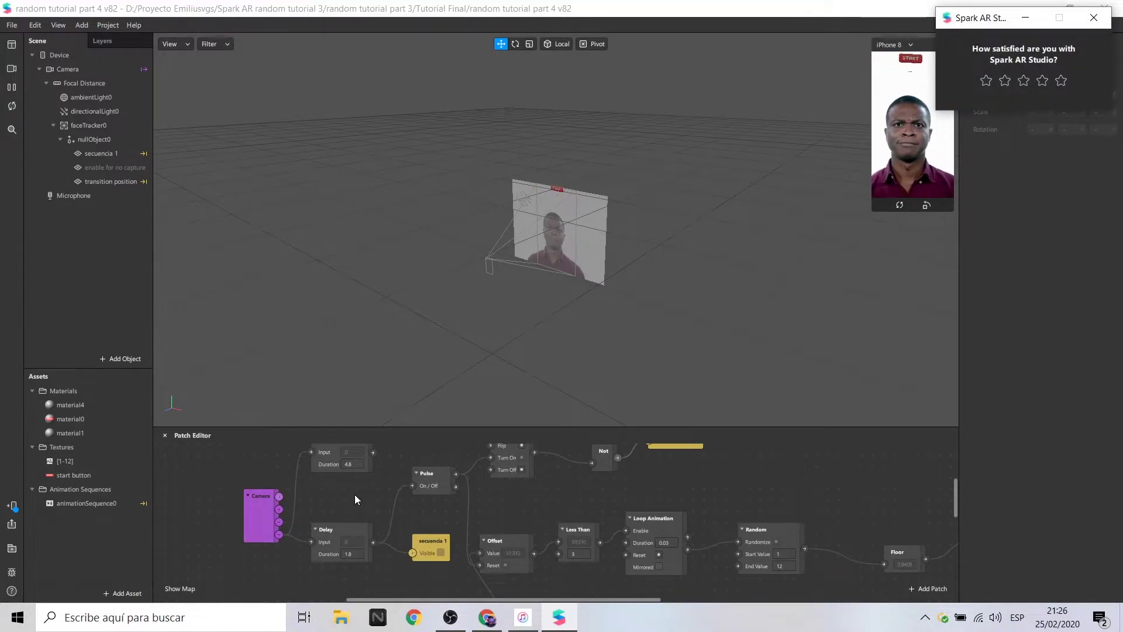
pyautogui.click(1093, 18)
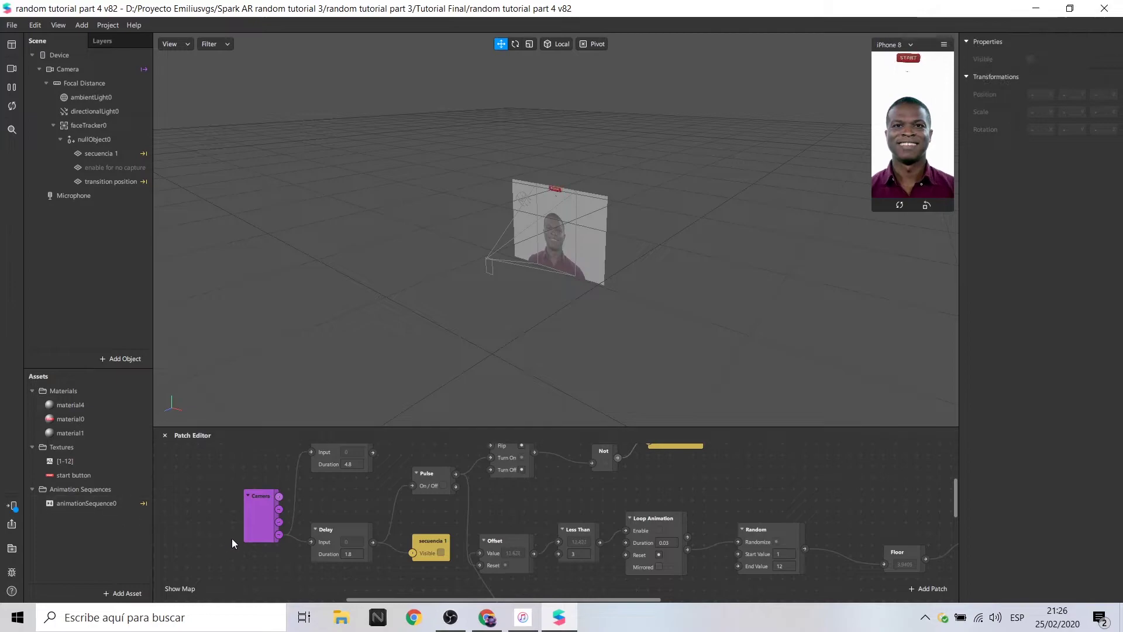
# Step: Examine the camera delay and visibility patches, the transition position and secuencia 1 planes, and the material4 settings
pyautogui.scroll(1, 371, 479)
pyautogui.scroll(3, 399, 478)
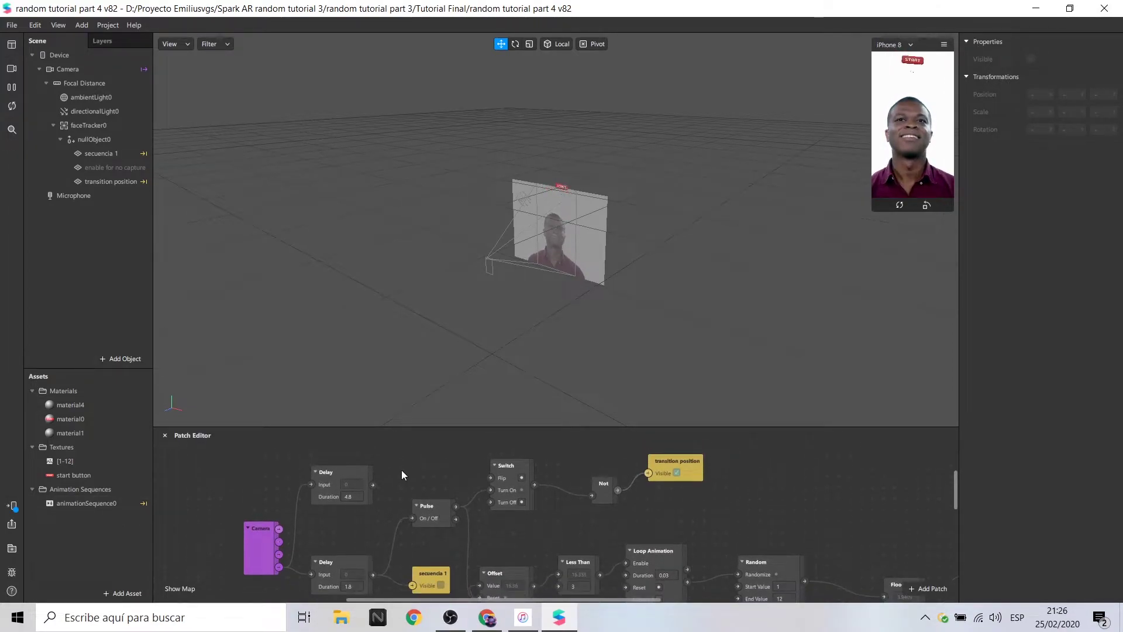
pyautogui.scroll(-5, 402, 471)
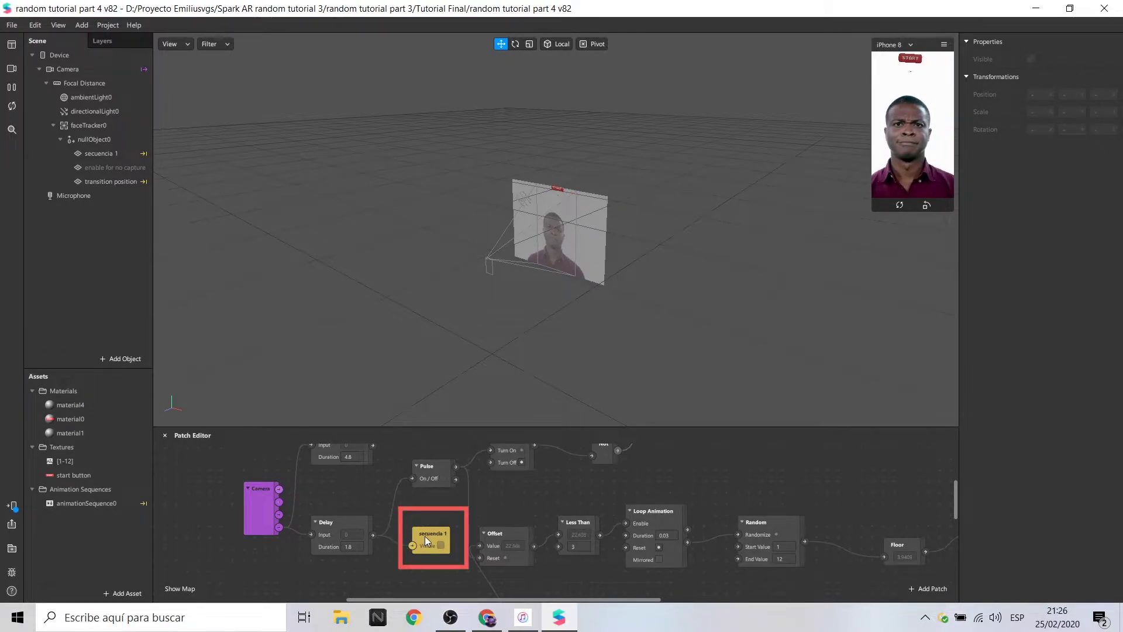
pyautogui.scroll(2, 433, 523)
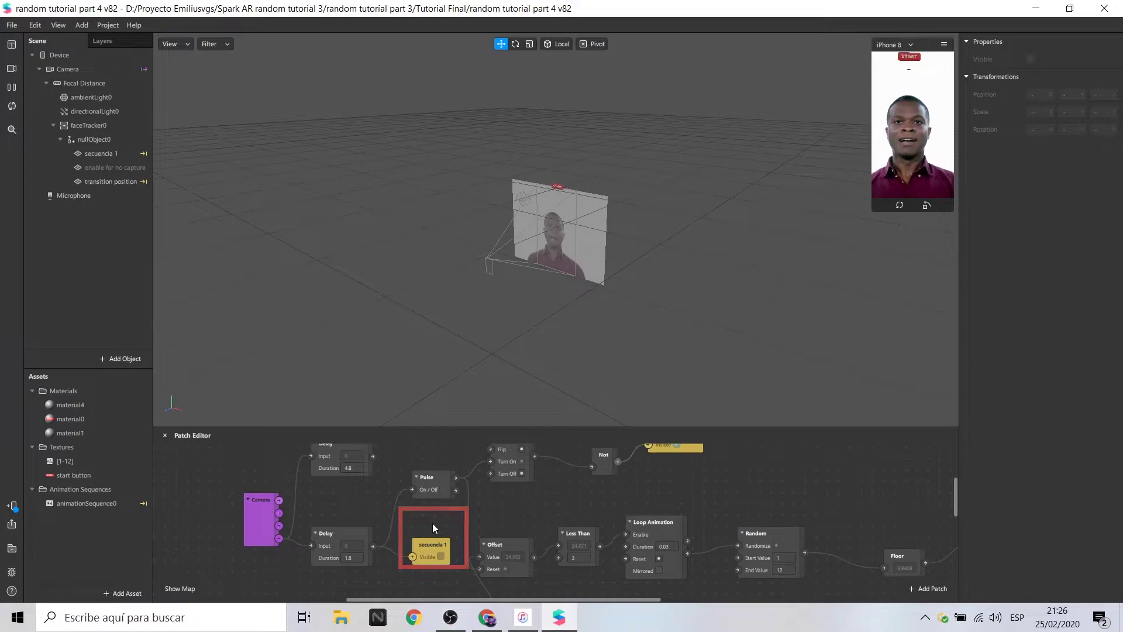
pyautogui.scroll(1, 395, 532)
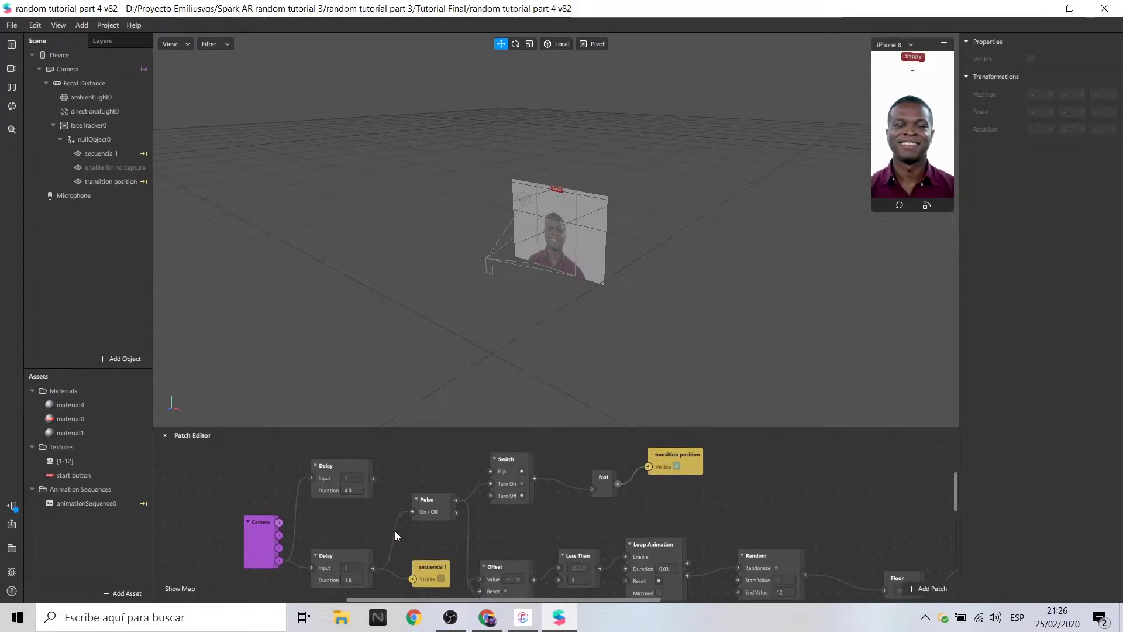
pyautogui.scroll(1, 671, 454)
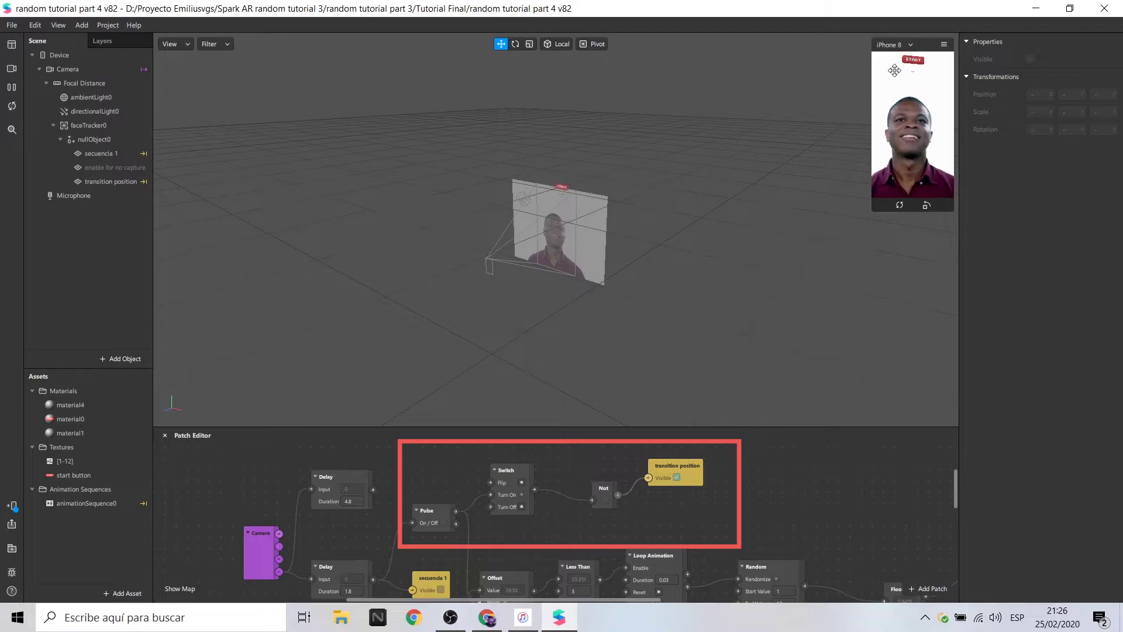
pyautogui.click(109, 182)
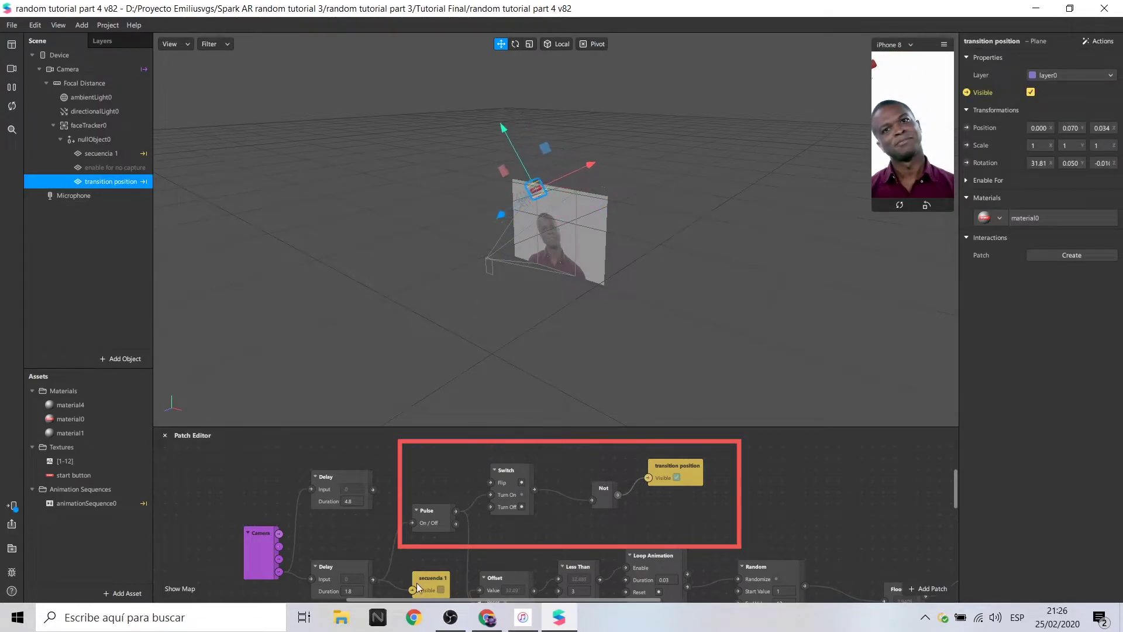
pyautogui.press('Up')
pyautogui.press('Up')
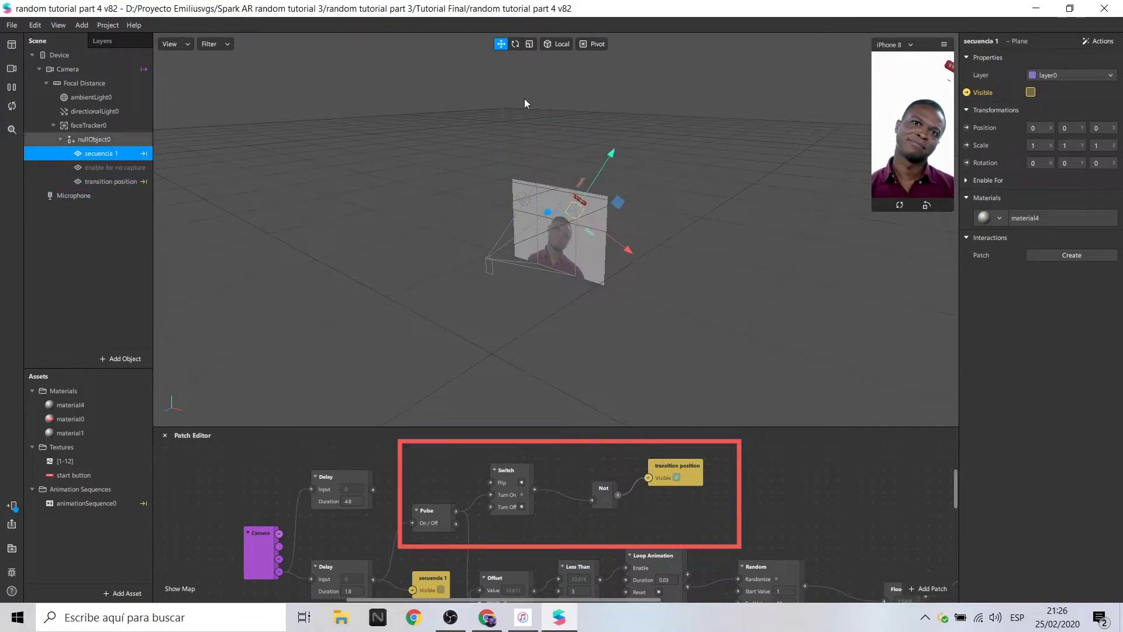
pyautogui.click(1029, 217)
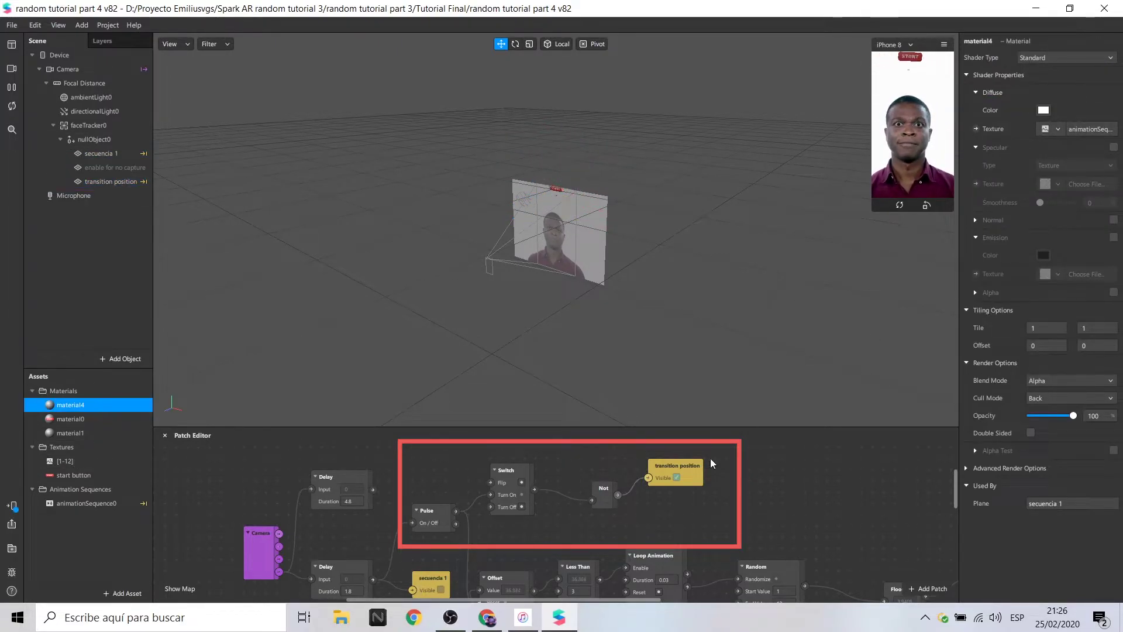
# Step: Review the random animation patch chain from the 1.8 Delay through to animationSequence0, including the space above the graph
pyautogui.scroll(-2, 562, 525)
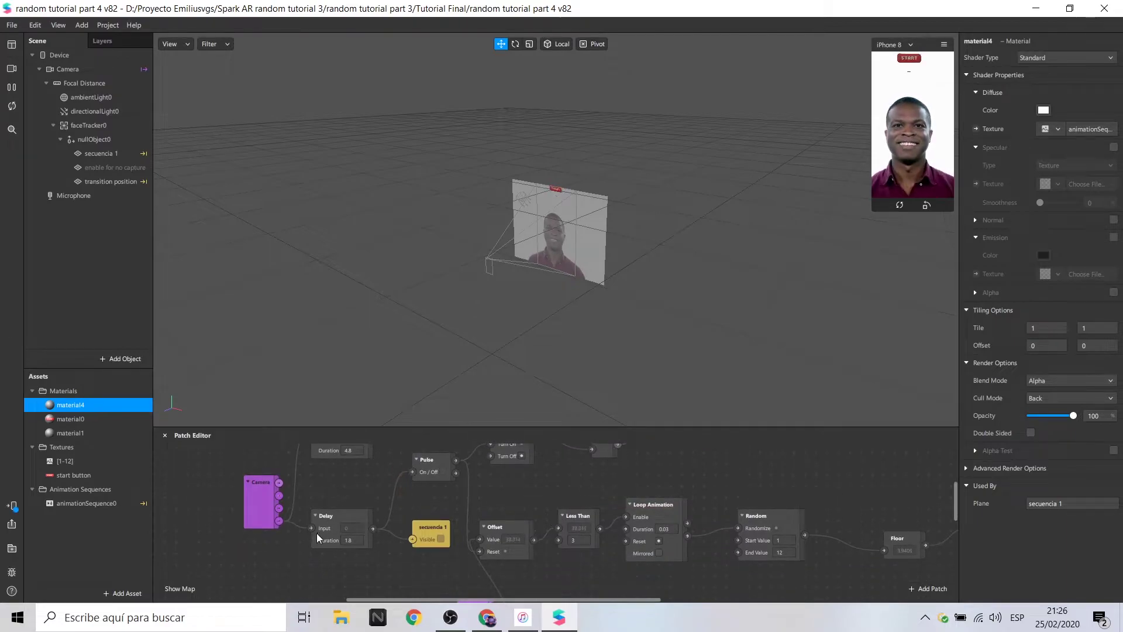
pyautogui.scroll(-1, 522, 537)
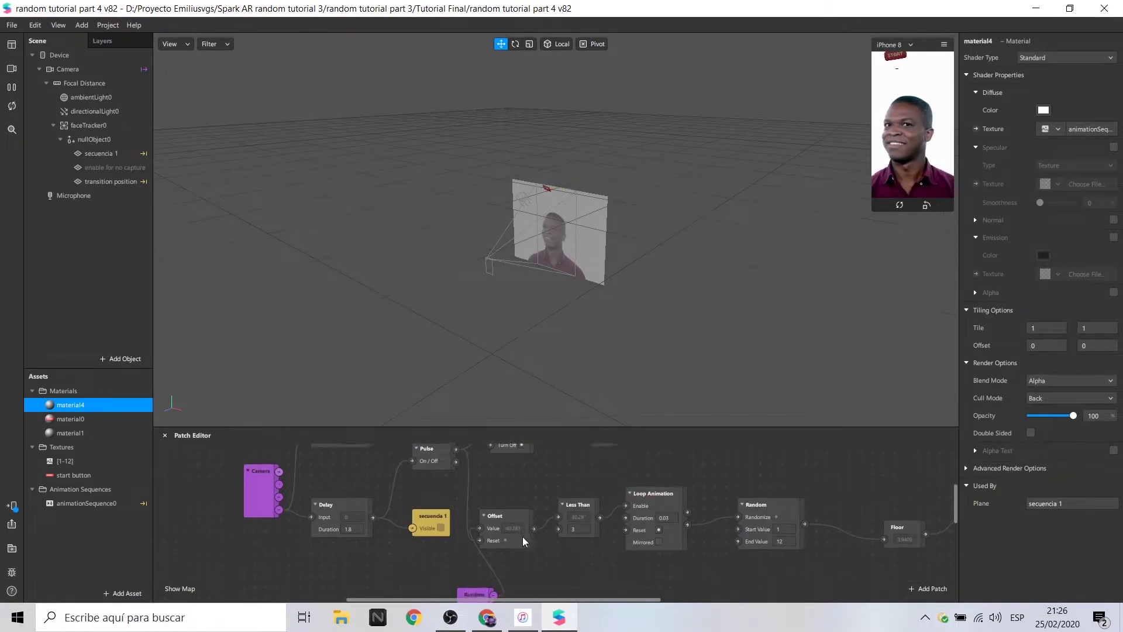
pyautogui.moveTo(585, 598); pyautogui.dragTo(648, 600)
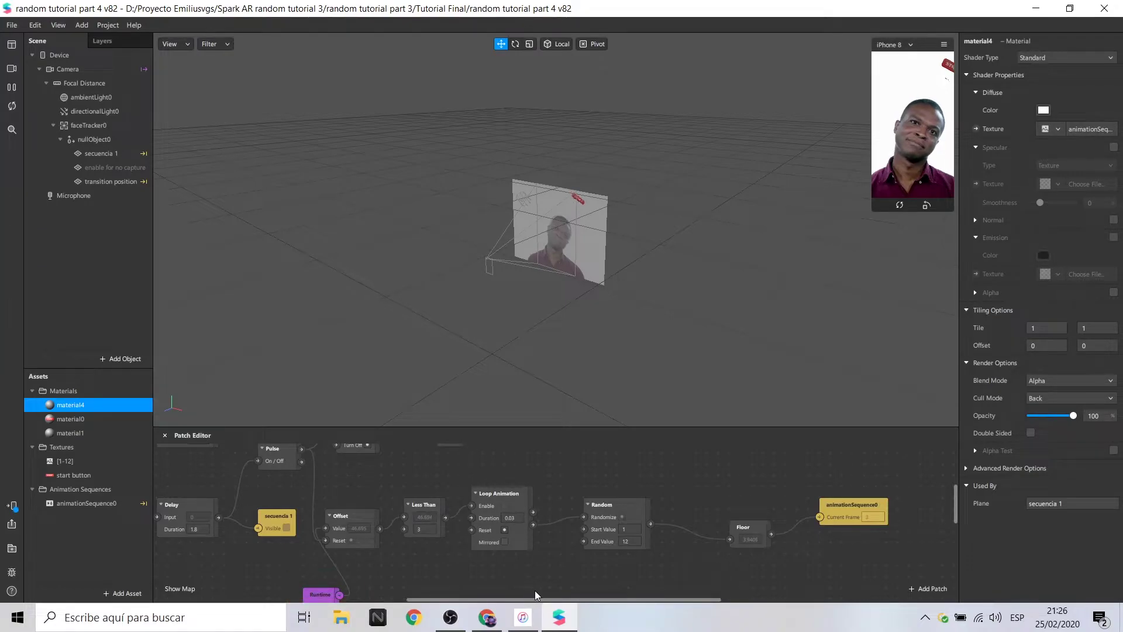
pyautogui.moveTo(547, 599); pyautogui.dragTo(465, 588)
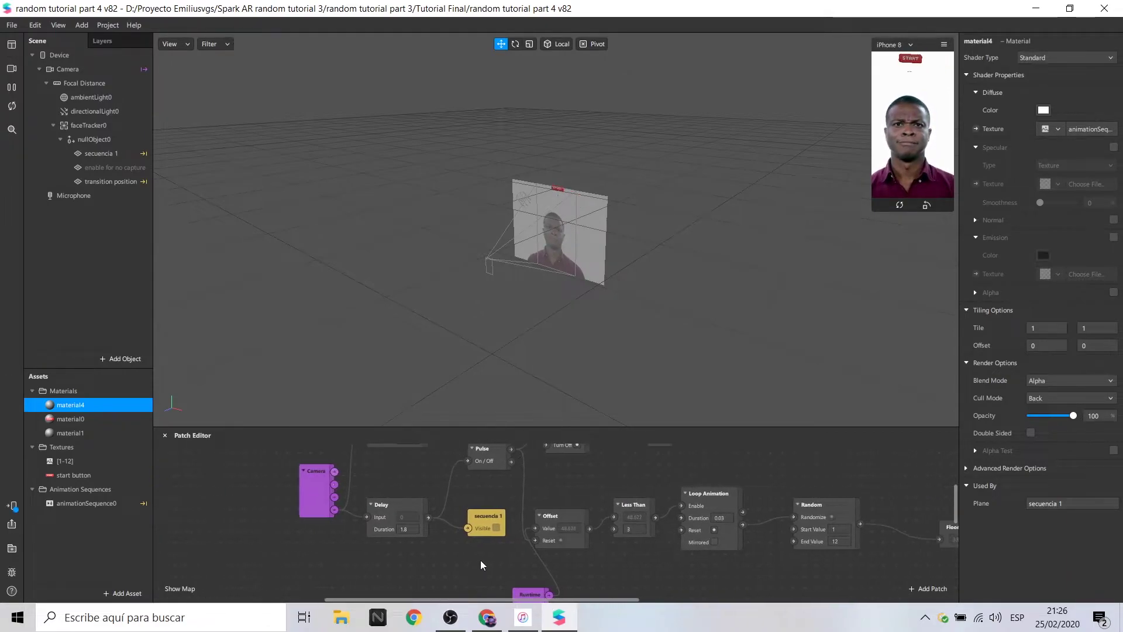
pyautogui.scroll(2, 485, 557)
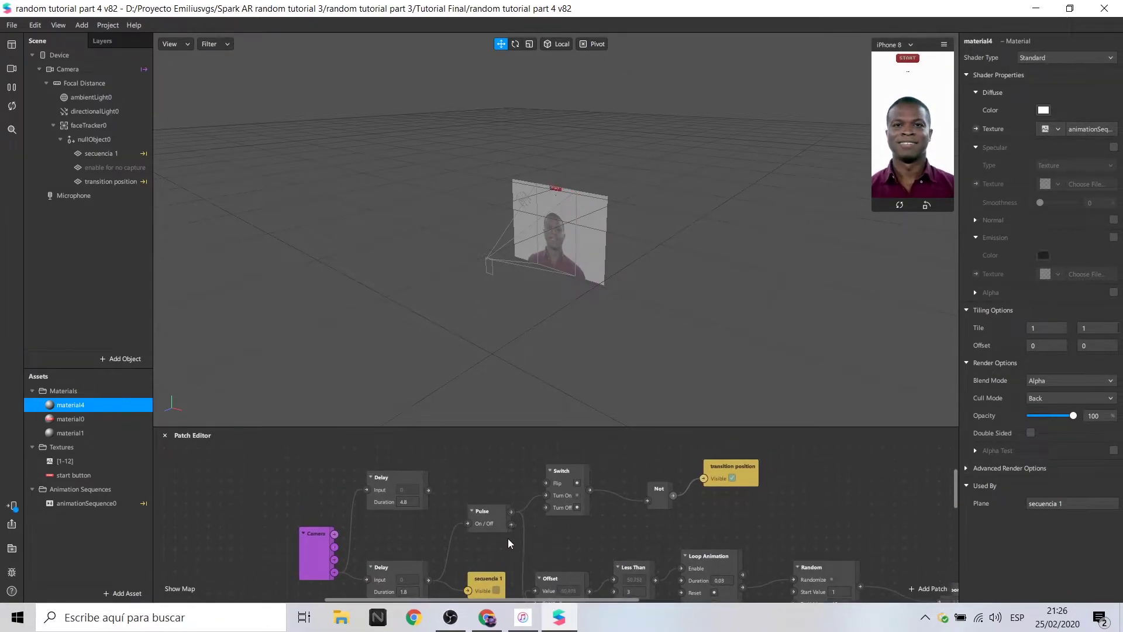
pyautogui.scroll(1, 509, 537)
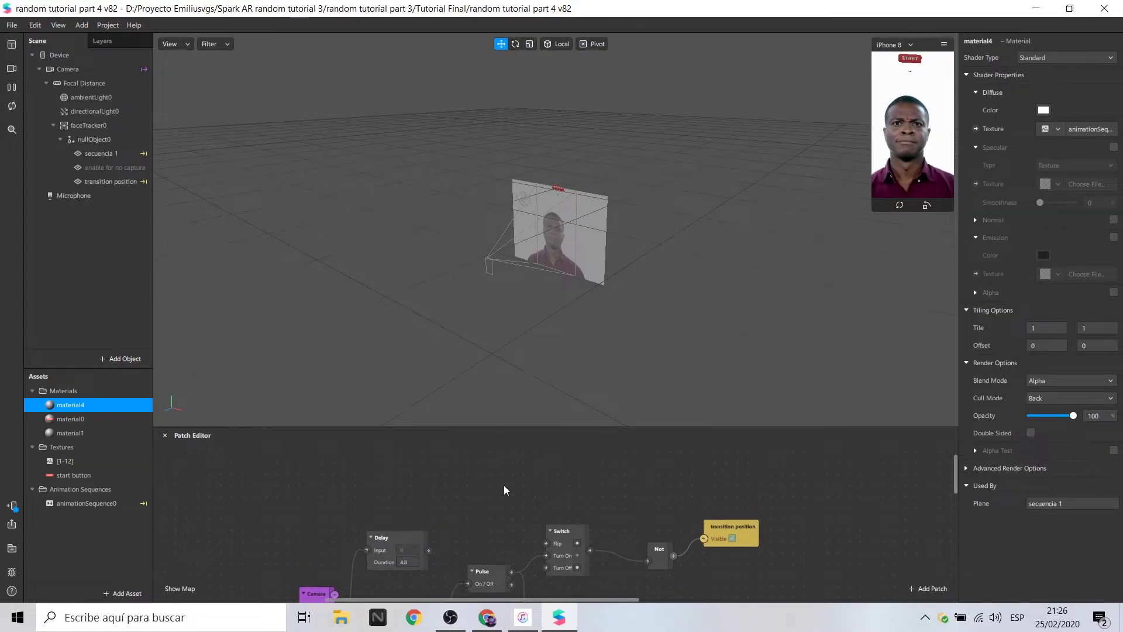
pyautogui.scroll(1, 504, 485)
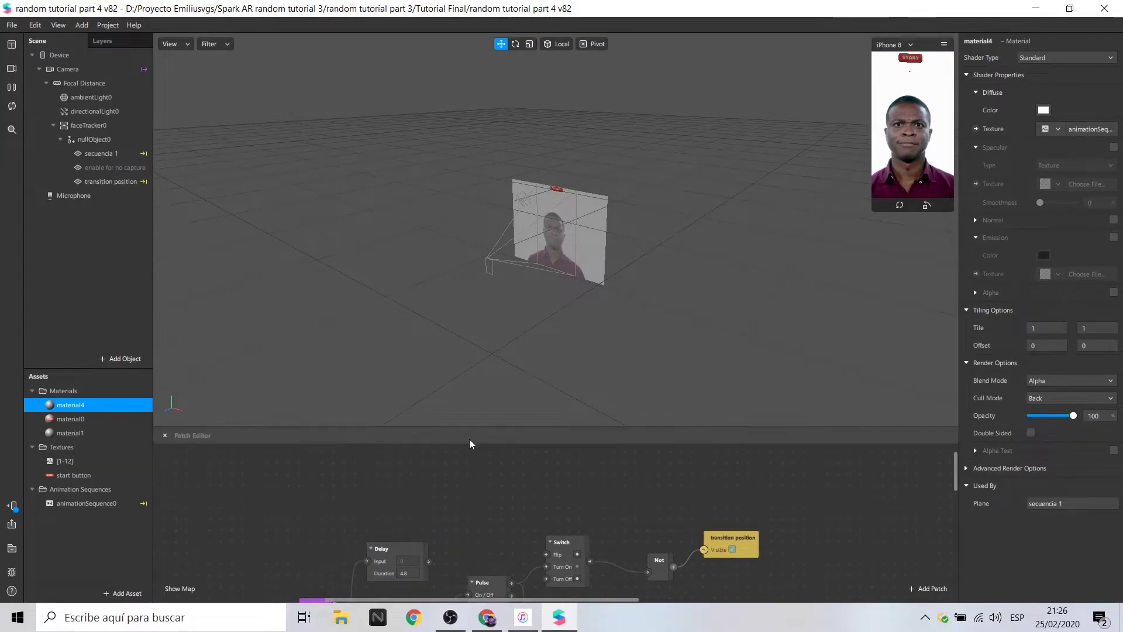
pyautogui.scroll(1, 399, 502)
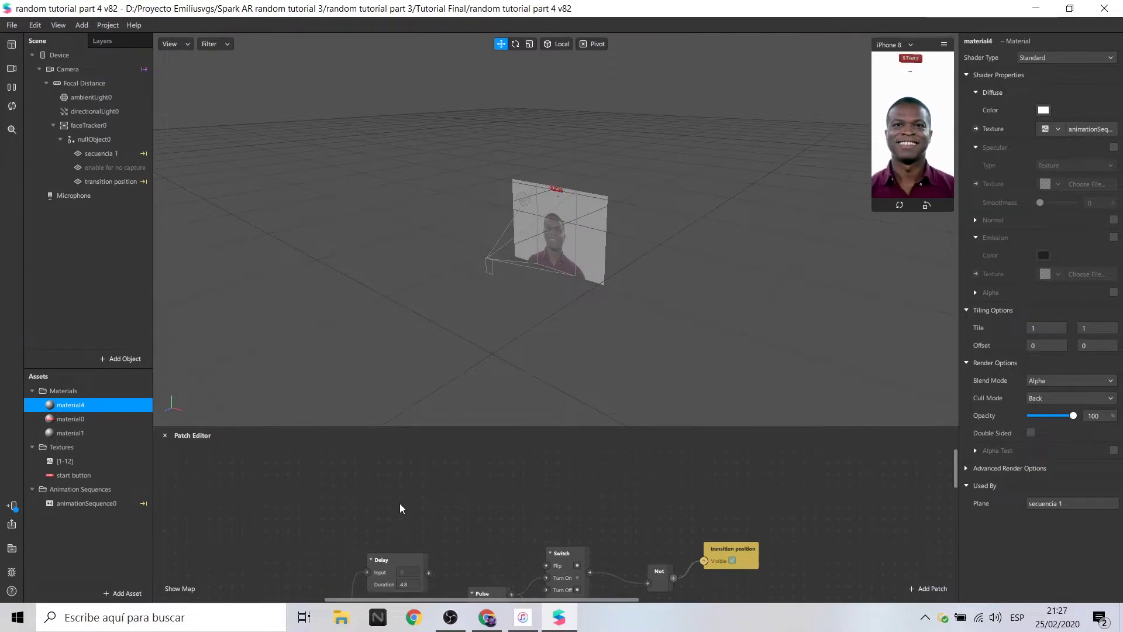
# Step: Import the free Eyeball model from the 3D Primitives in the AR Library and close the library
pyautogui.click(12, 548)
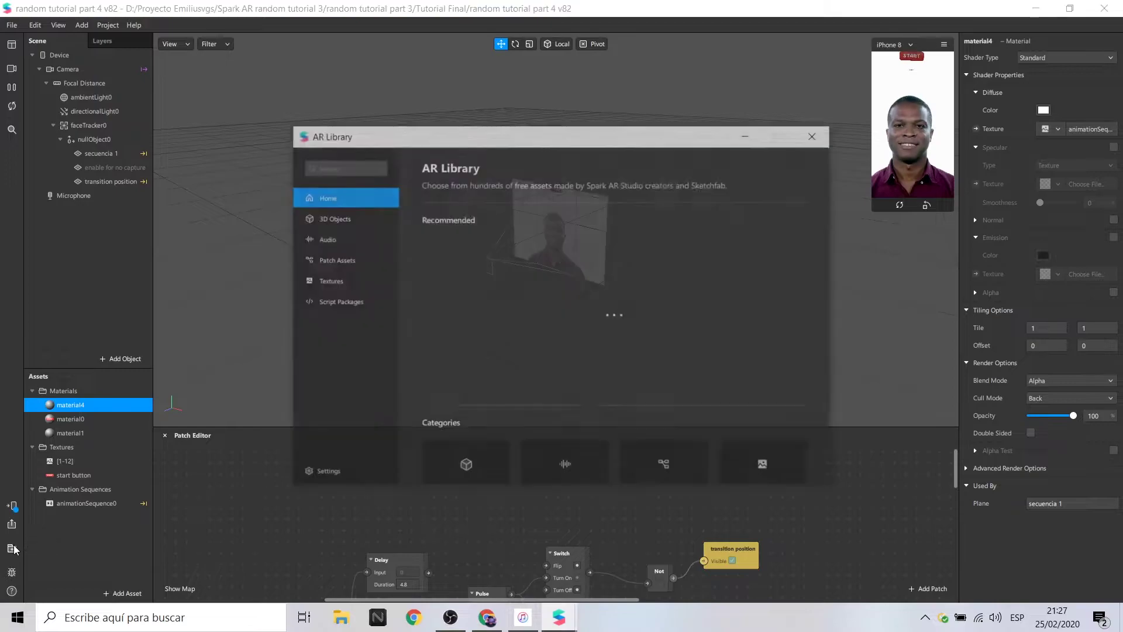
pyautogui.click(332, 219)
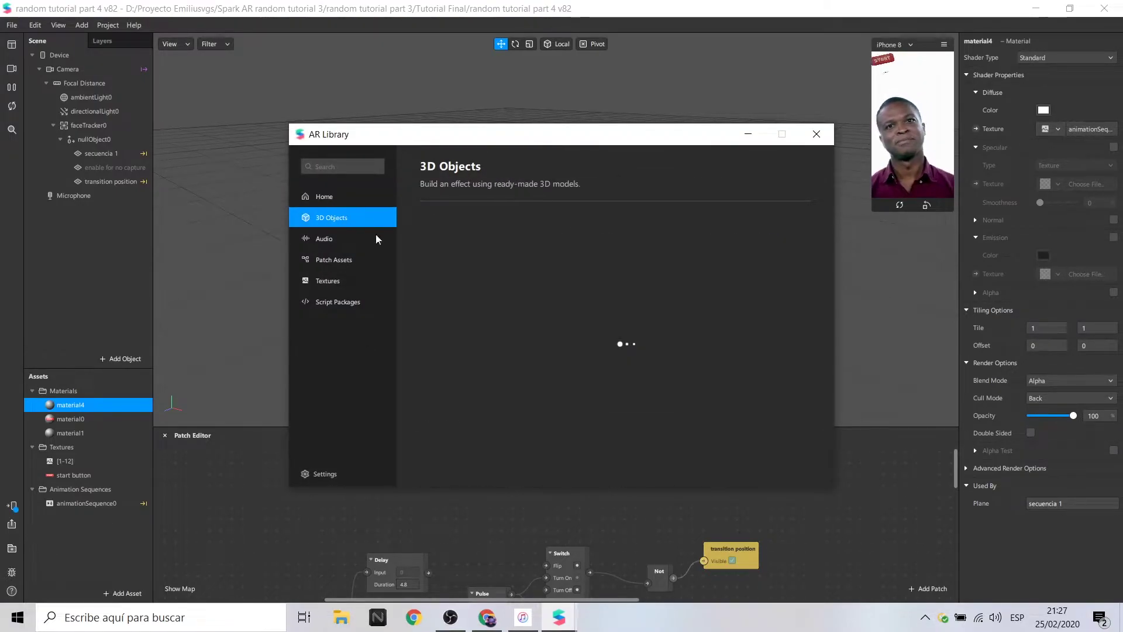
pyautogui.click(531, 270)
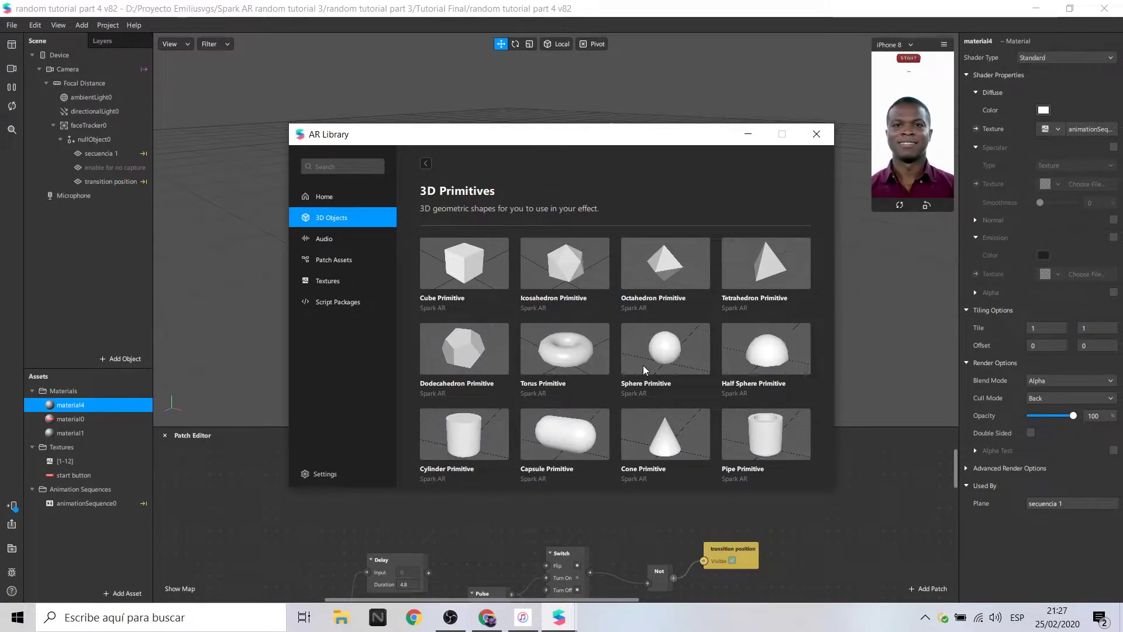
pyautogui.scroll(-5, 660, 339)
pyautogui.click(559, 433)
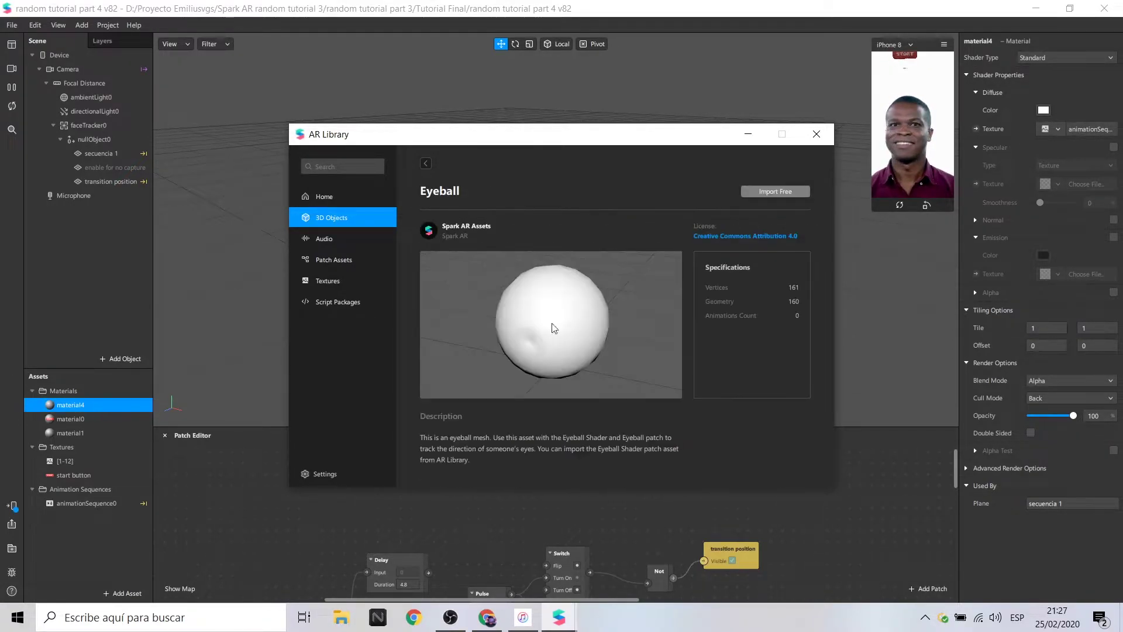
pyautogui.click(775, 192)
pyautogui.click(828, 134)
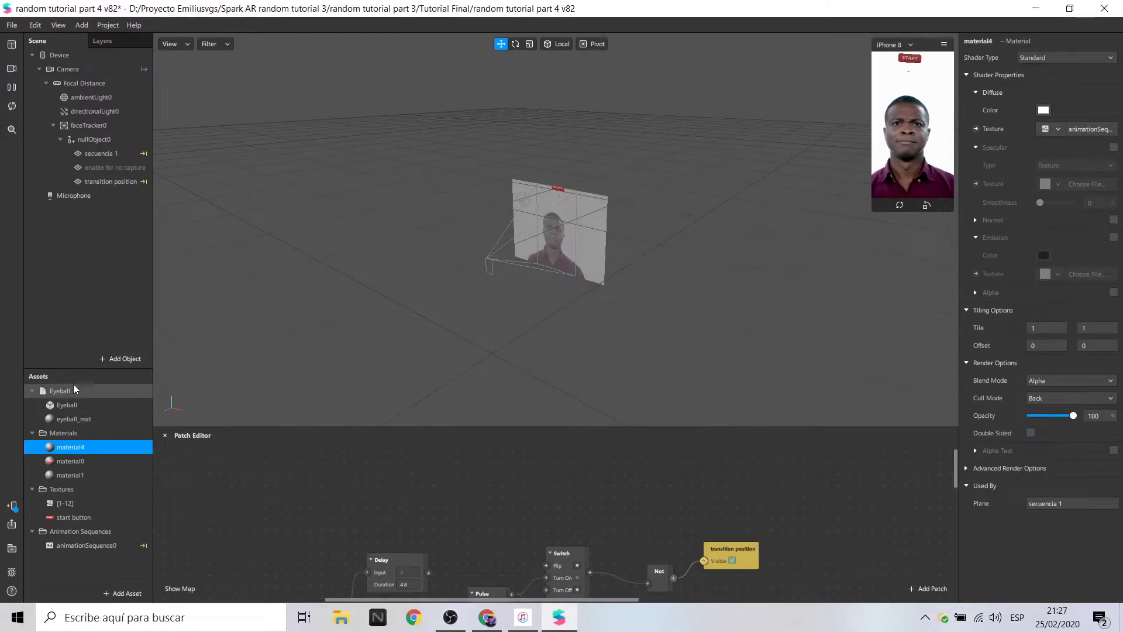
# Step: Add the face tracking patches for faceTracker0 above the existing graph and place an Eyeball patch beside them
pyautogui.click(100, 127)
pyautogui.moveTo(101, 126); pyautogui.dragTo(273, 477)
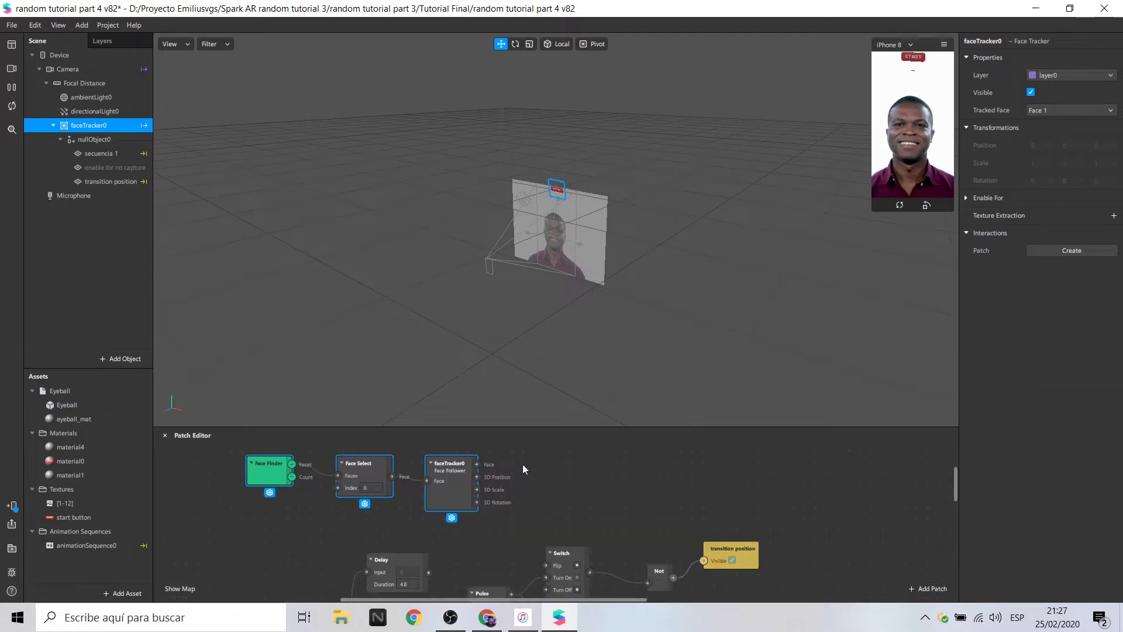
pyautogui.doubleClick(568, 464)
pyautogui.write('eye')
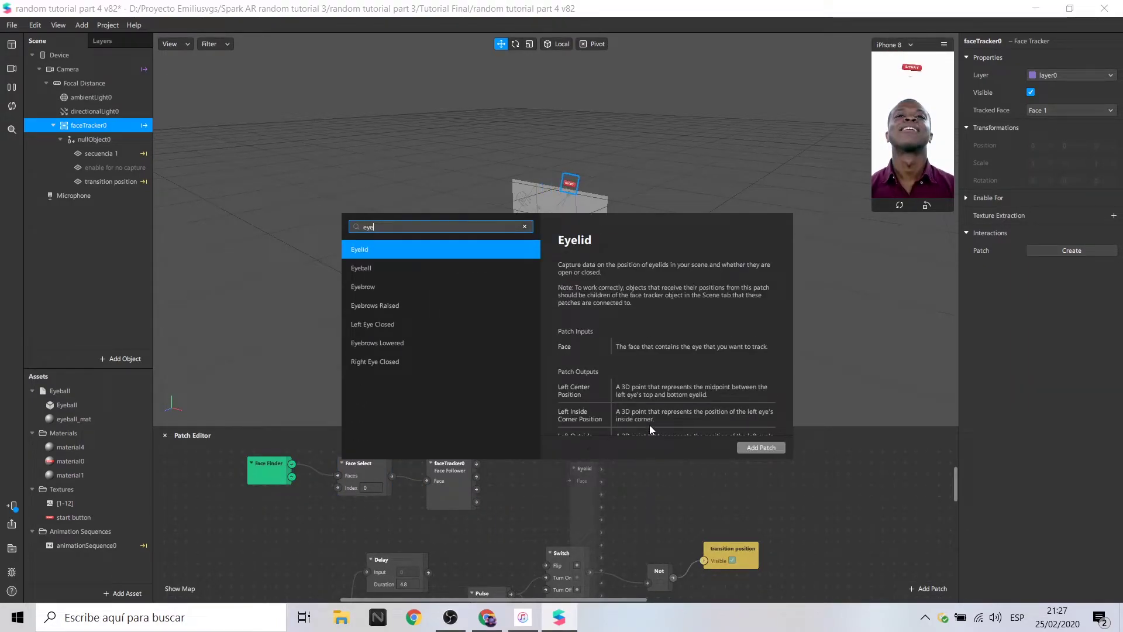
pyautogui.click(379, 265)
pyautogui.click(761, 448)
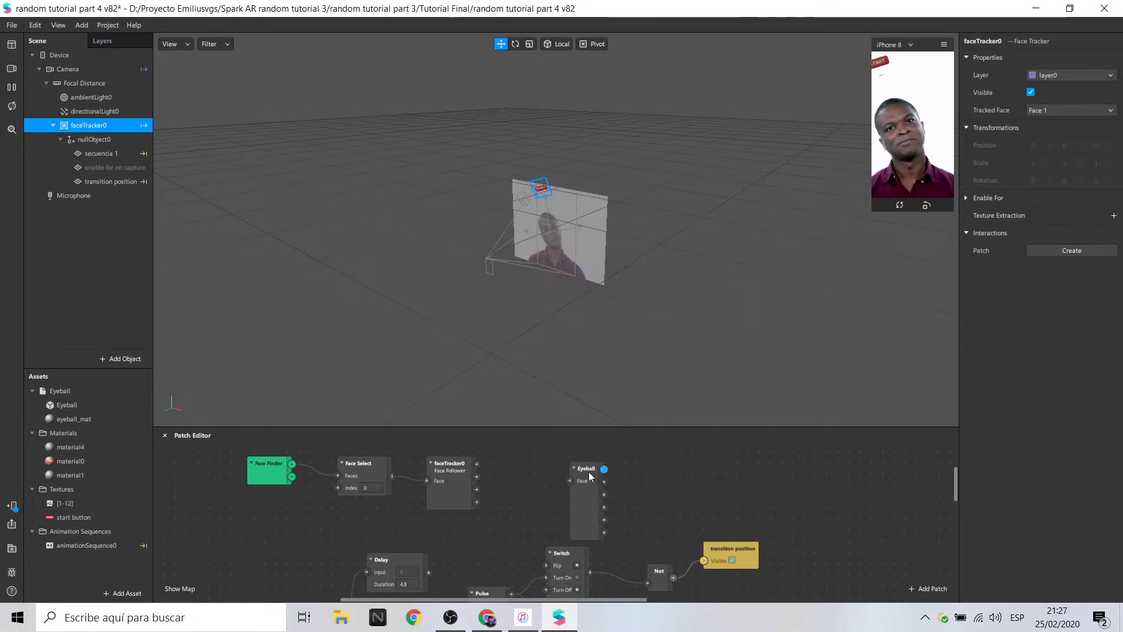
# Step: Move the Eyeball patch closer to faceTracker0 and connect the faceTracker0 output to its Face input
pyautogui.moveTo(588, 472); pyautogui.dragTo(552, 472)
pyautogui.moveTo(476, 463); pyautogui.dragTo(535, 471)
pyautogui.click(554, 458)
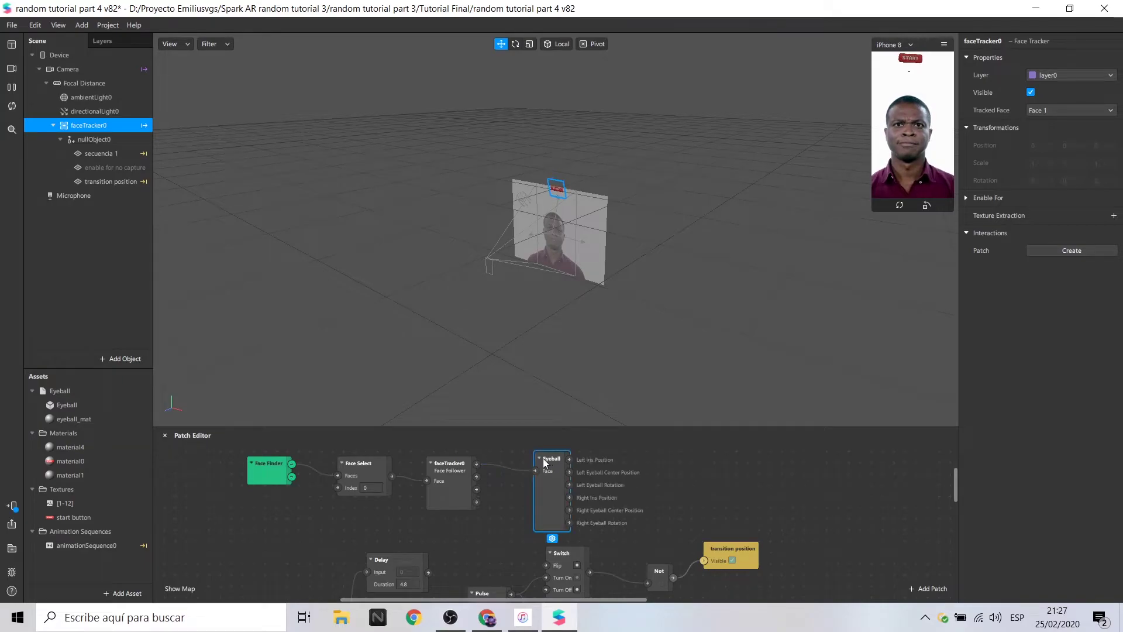
# Step: Place the Eyeball model under faceTracker0, scale it to 0.3 on all axes, and enlarge the device preview
pyautogui.moveTo(58, 410); pyautogui.dragTo(130, 283)
pyautogui.moveTo(101, 129); pyautogui.dragTo(103, 130)
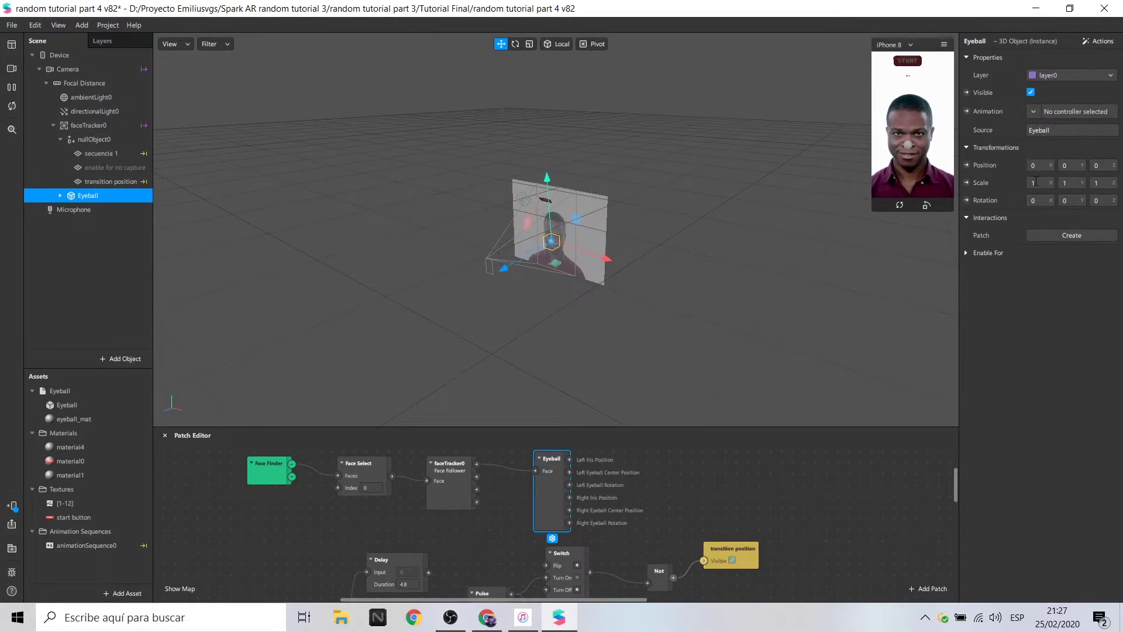
pyautogui.moveTo(1040, 186); pyautogui.dragTo(1017, 185)
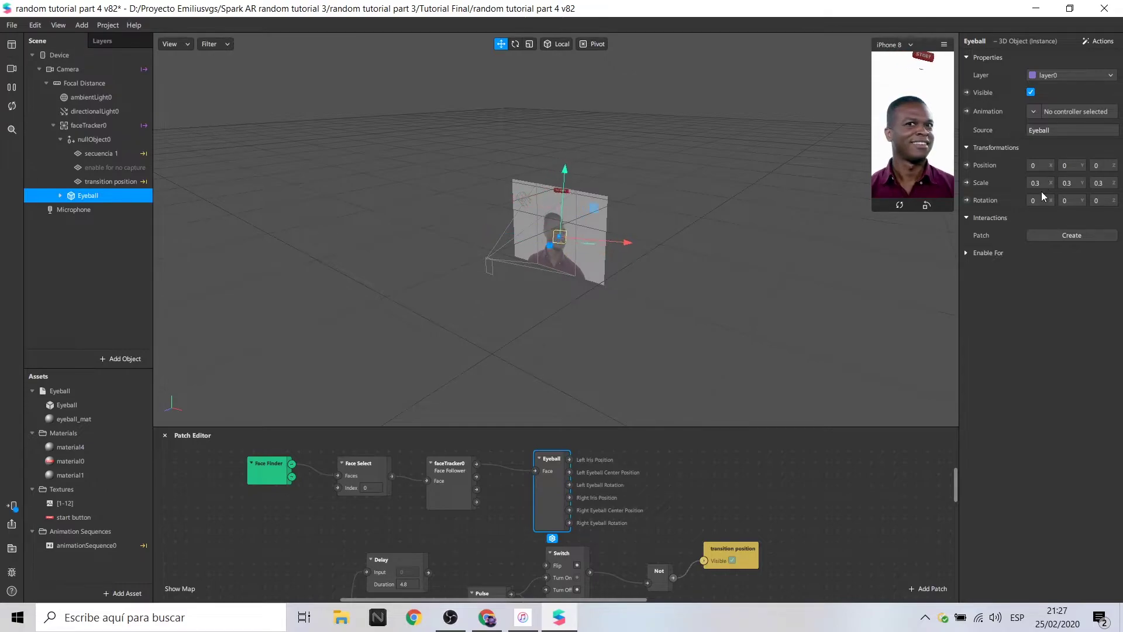
pyautogui.moveTo(868, 211); pyautogui.dragTo(803, 335)
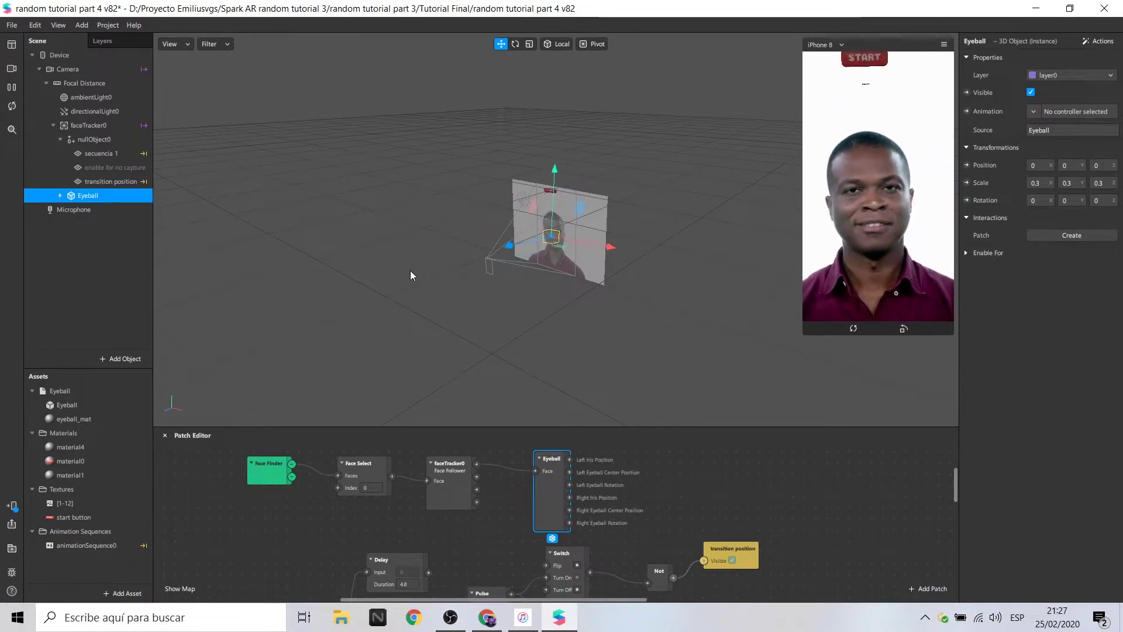
# Step: Create a position patch for the Eyeball object and connect the Left Iris Position output to it
pyautogui.click(966, 165)
pyautogui.moveTo(634, 528); pyautogui.dragTo(720, 457)
pyautogui.scroll(2, 647, 482)
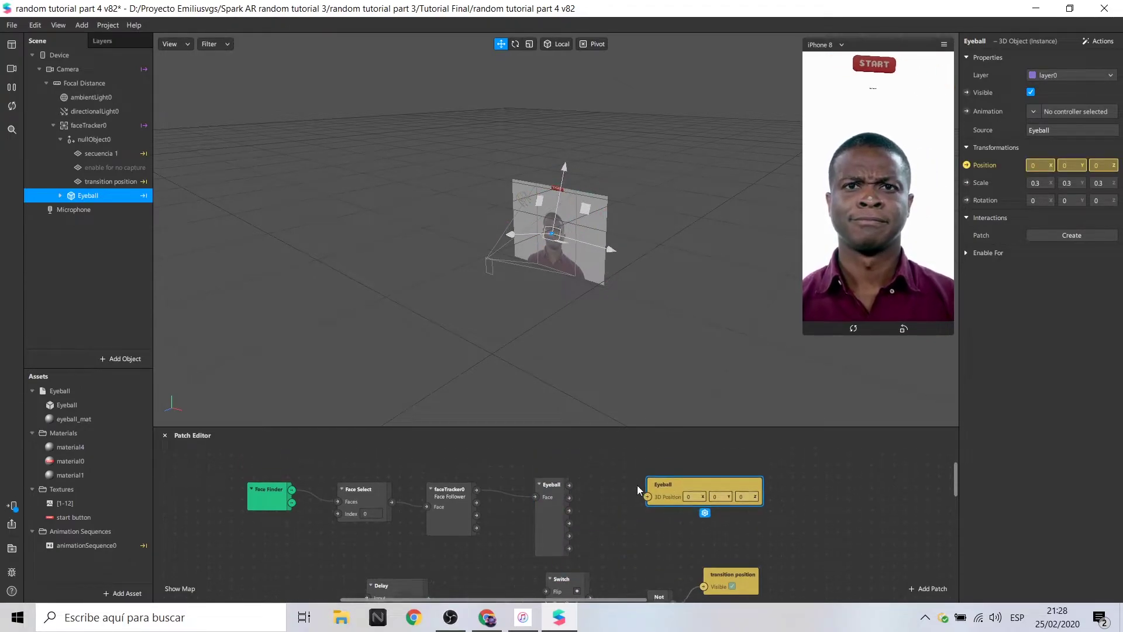
pyautogui.moveTo(568, 495); pyautogui.dragTo(651, 505)
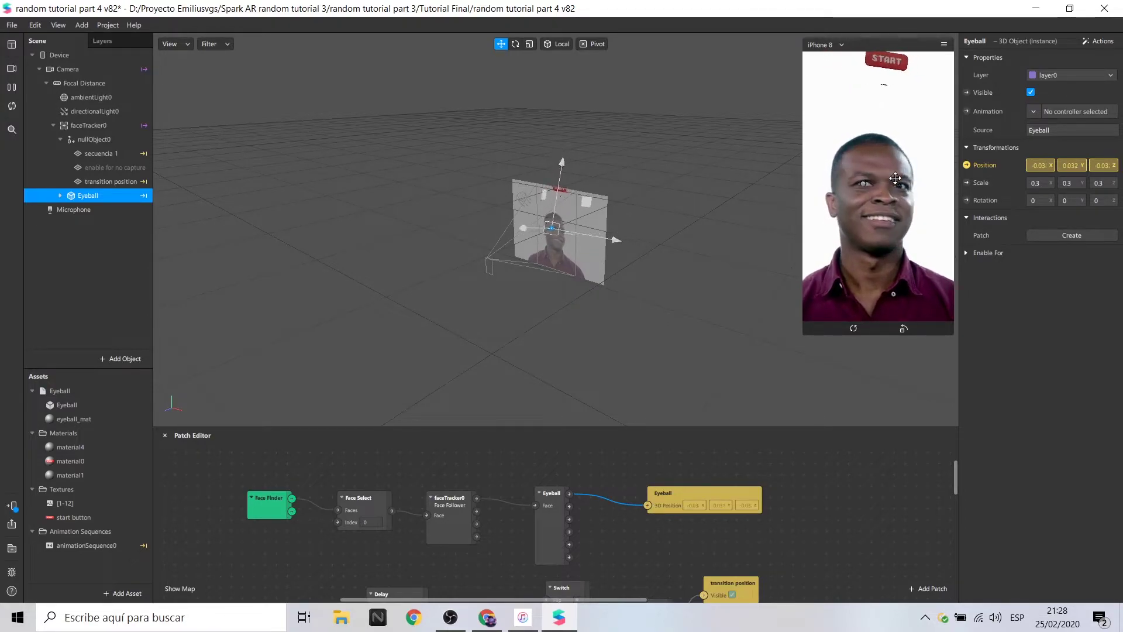
# Step: Duplicate the Eyeball object and drive the copy's position from the Right Iris Position output with a new position patch
pyautogui.rightClick(97, 195)
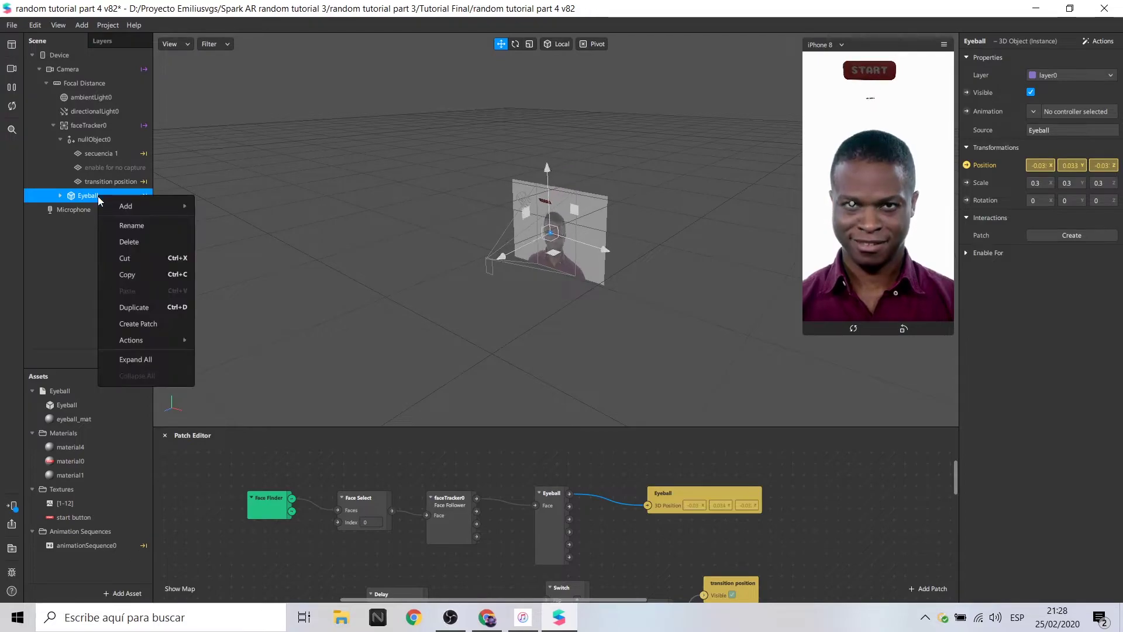
pyautogui.click(140, 306)
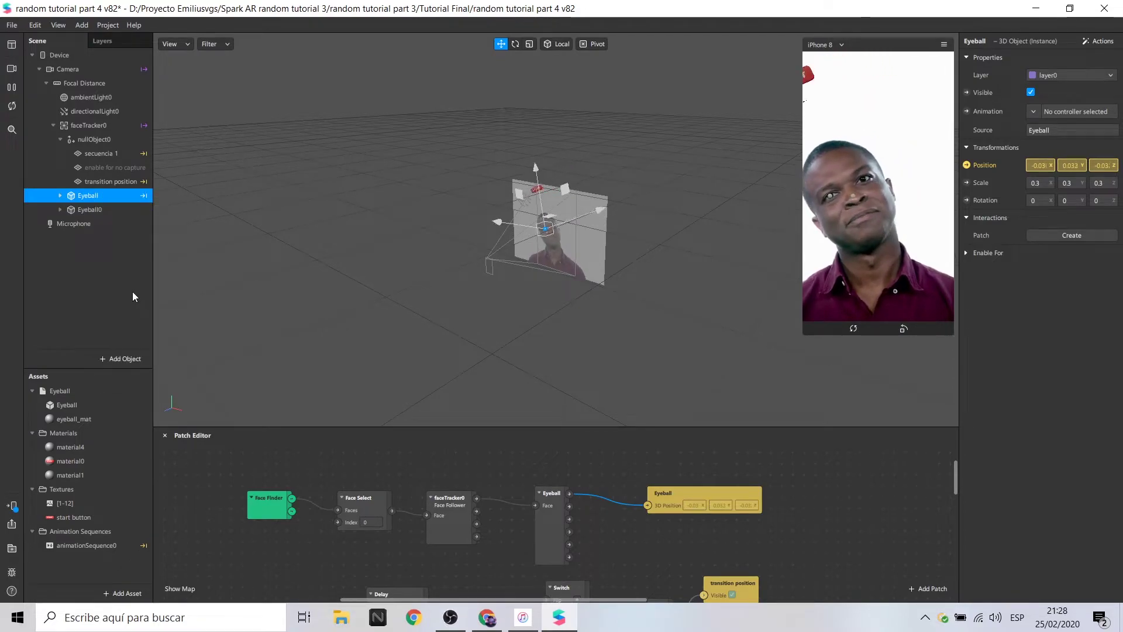
pyautogui.click(102, 210)
pyautogui.click(967, 165)
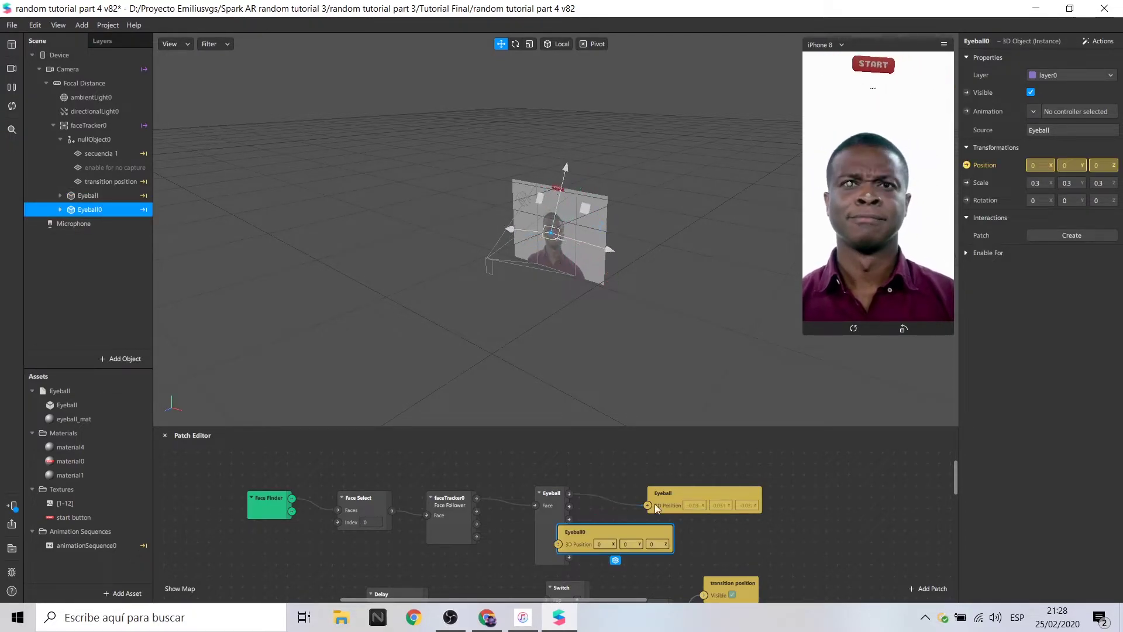
pyautogui.moveTo(625, 527); pyautogui.dragTo(721, 524)
pyautogui.moveTo(570, 531); pyautogui.dragTo(648, 539)
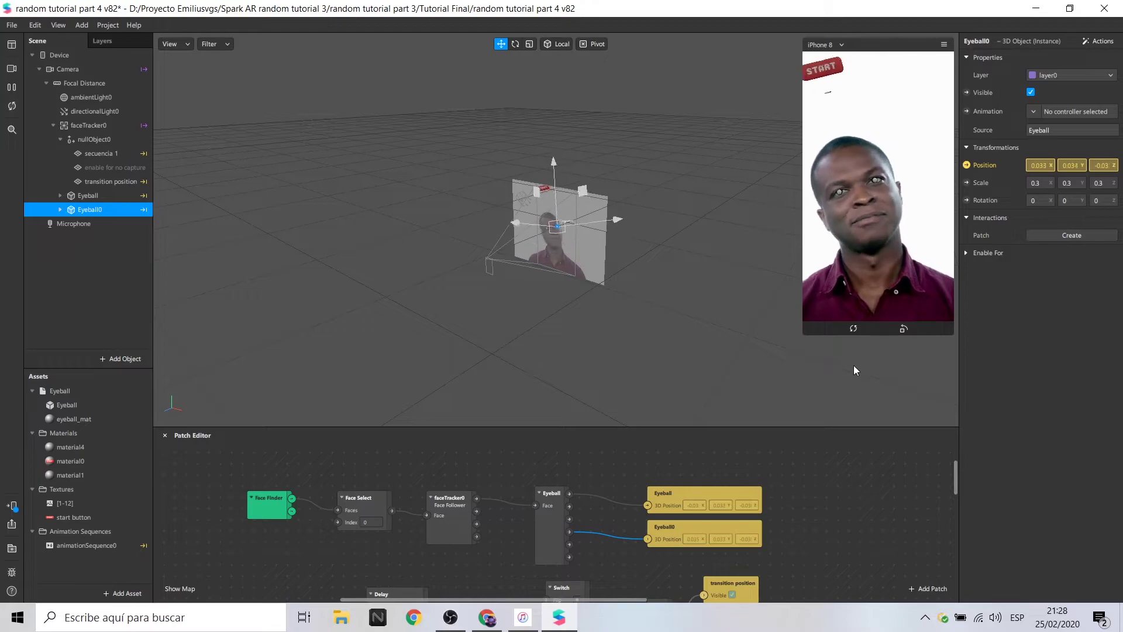
# Step: Change eyeball_mat to the Flat shader and use the animation sequence as its texture
pyautogui.click(90, 420)
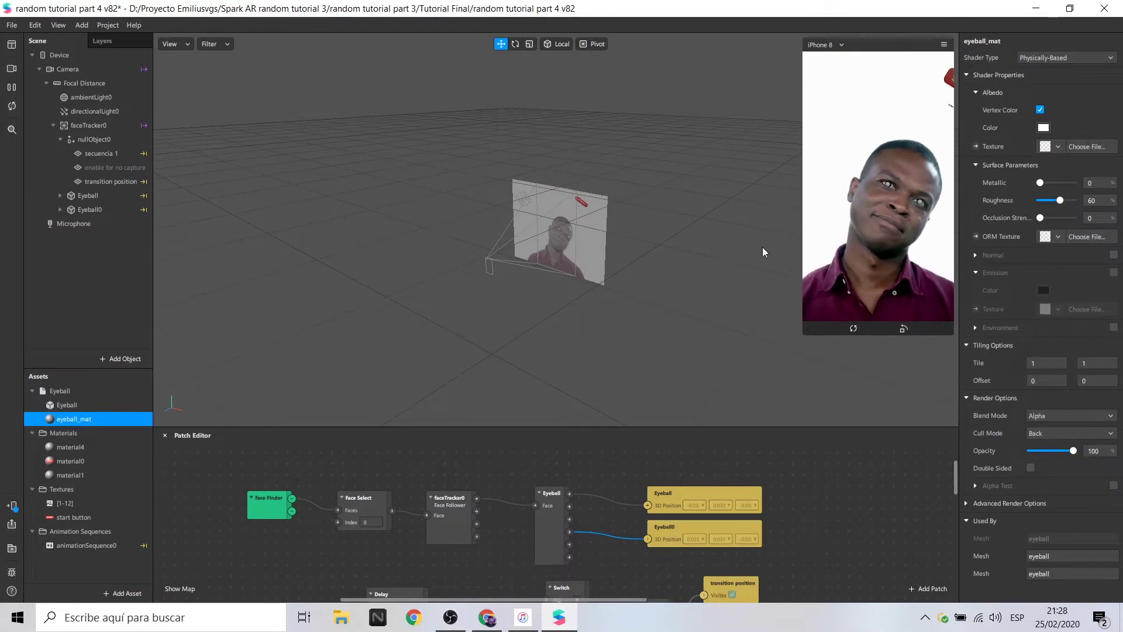
pyautogui.click(1078, 57)
pyautogui.click(1082, 73)
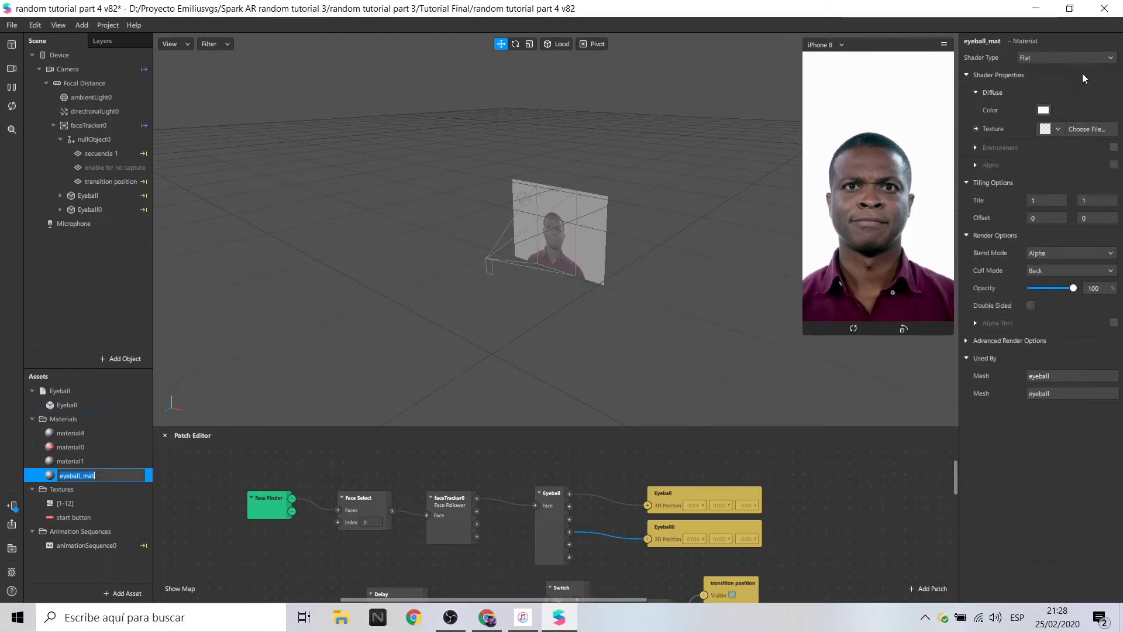
pyautogui.click(109, 464)
pyautogui.click(107, 476)
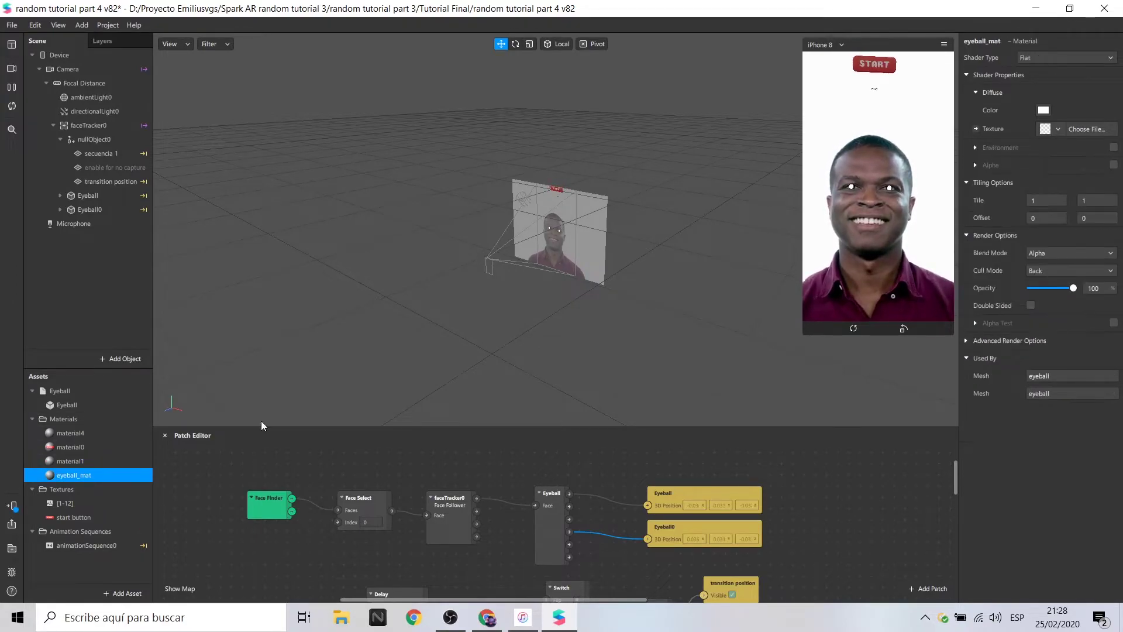
pyautogui.click(1059, 126)
pyautogui.click(1051, 147)
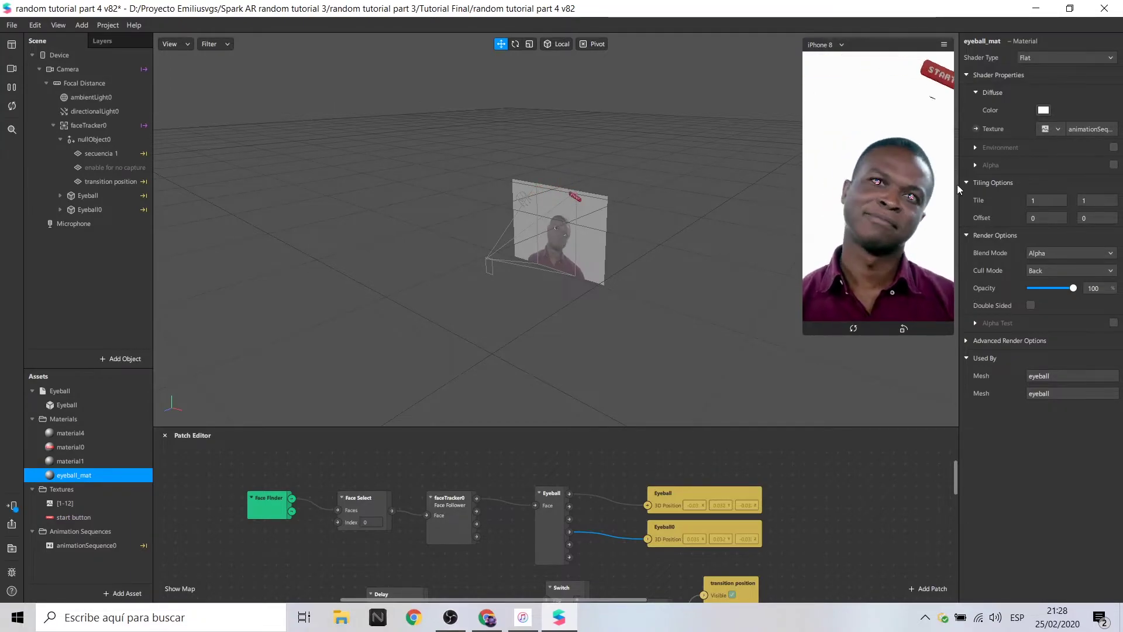
# Step: Delete the secuencia 1 visibility patch connected to the 1.8 Delay
pyautogui.scroll(-4, 197, 549)
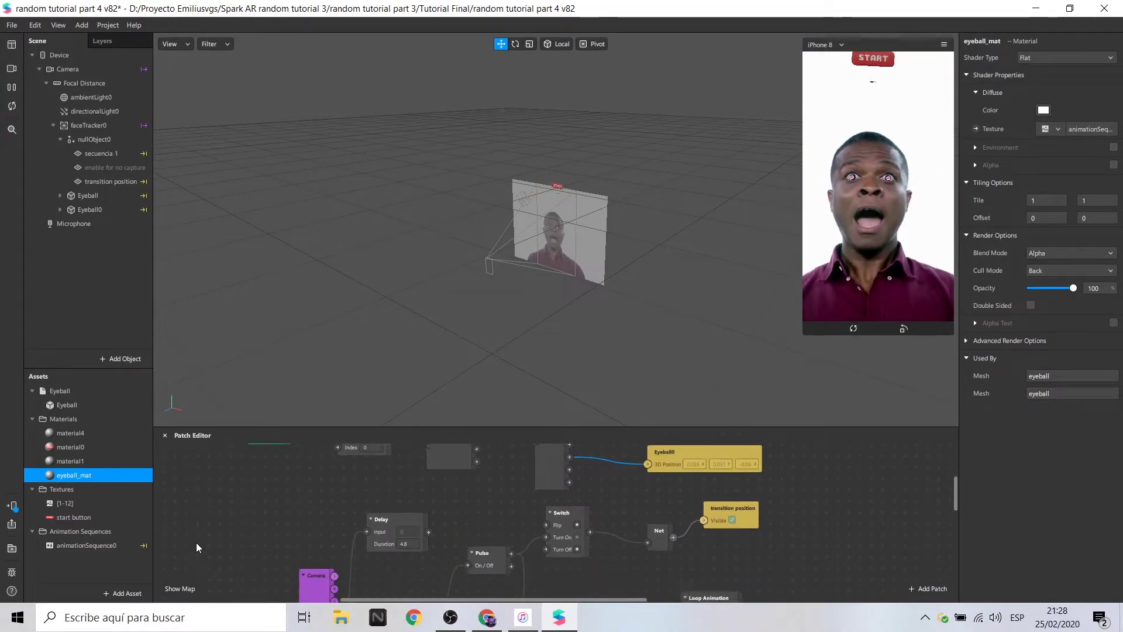
pyautogui.scroll(-4, 212, 528)
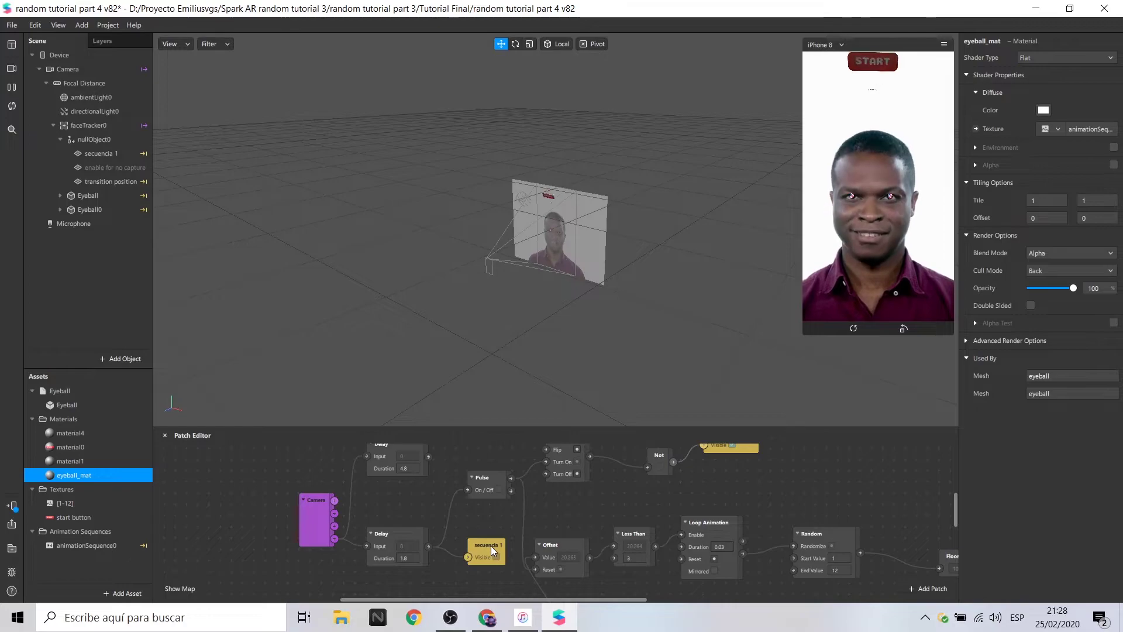
pyautogui.press('Delete')
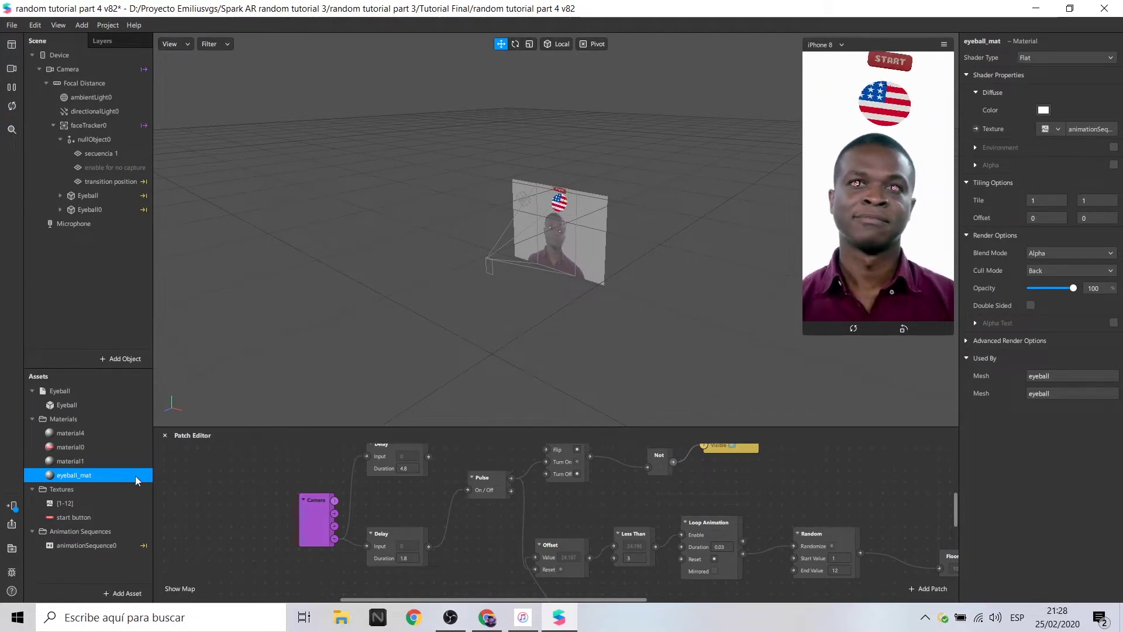
# Step: Create visibility patches for both eyeballs, connect them to the 1.8 Delay, and hide the secuencia 1 plane
pyautogui.click(107, 194)
pyautogui.keyDown('shift'); pyautogui.click(110, 208); pyautogui.keyUp('shift')
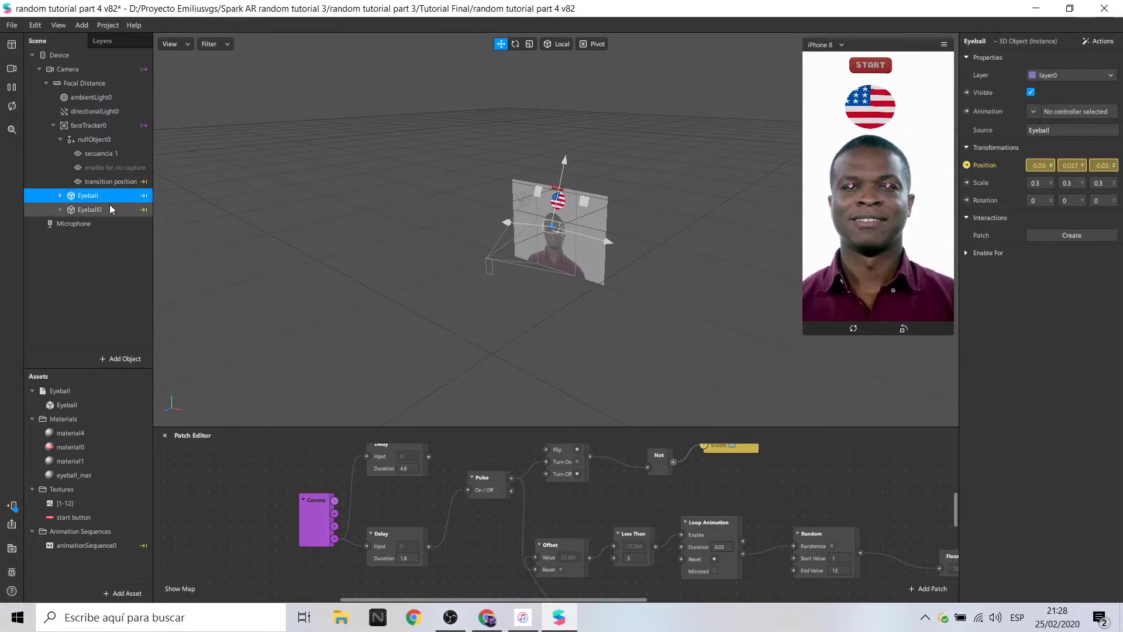
pyautogui.click(967, 93)
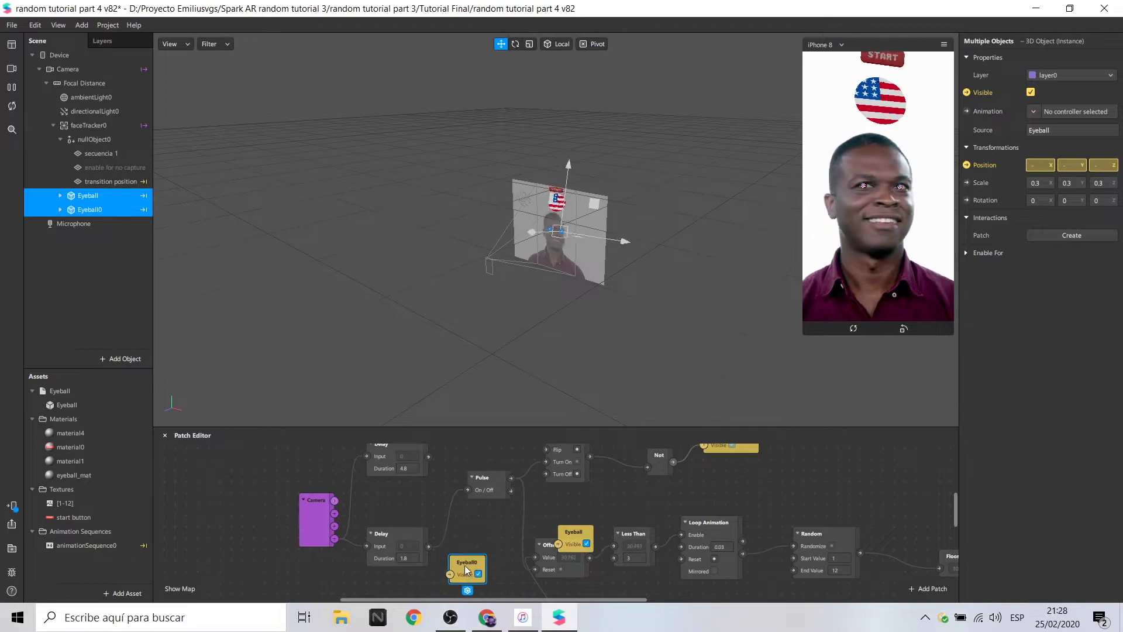
pyautogui.moveTo(487, 528); pyautogui.dragTo(457, 579)
pyautogui.click(479, 568)
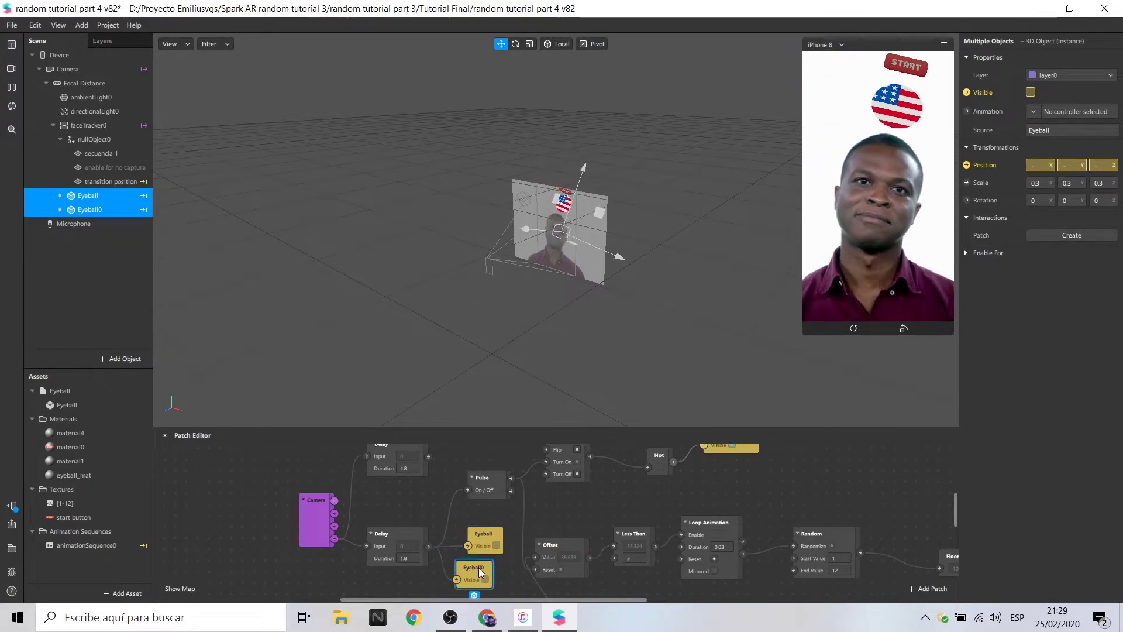
pyautogui.moveTo(489, 564); pyautogui.dragTo(492, 564)
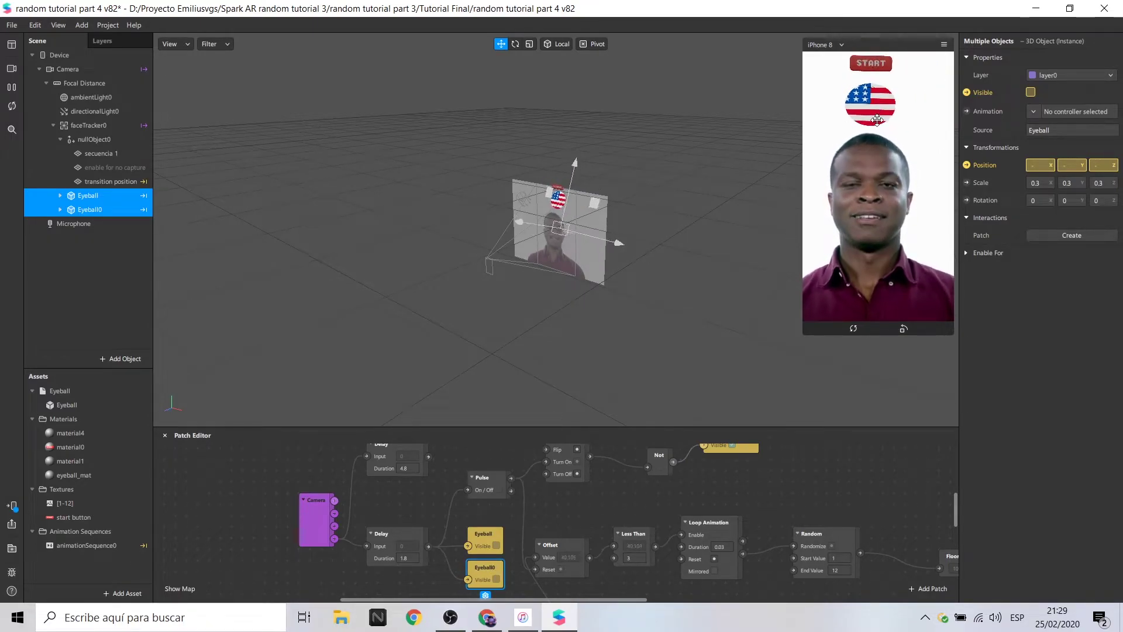
pyautogui.click(128, 154)
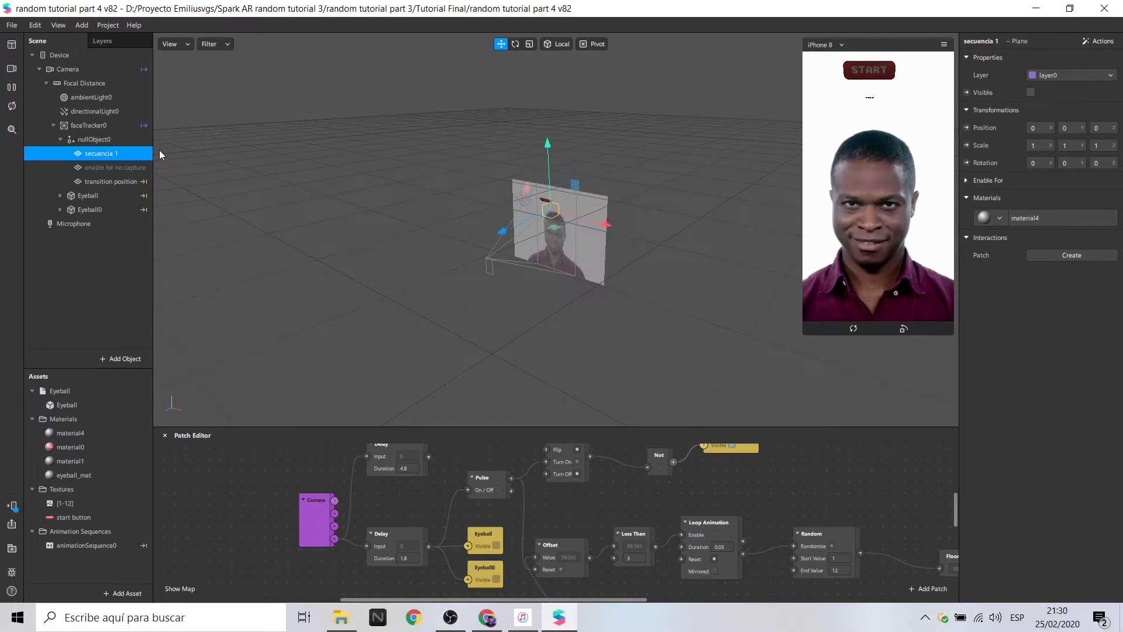
# Step: Extract the camera texture and add a person segmentation texture to the Camera
pyautogui.click(107, 71)
pyautogui.click(1114, 128)
pyautogui.click(1114, 163)
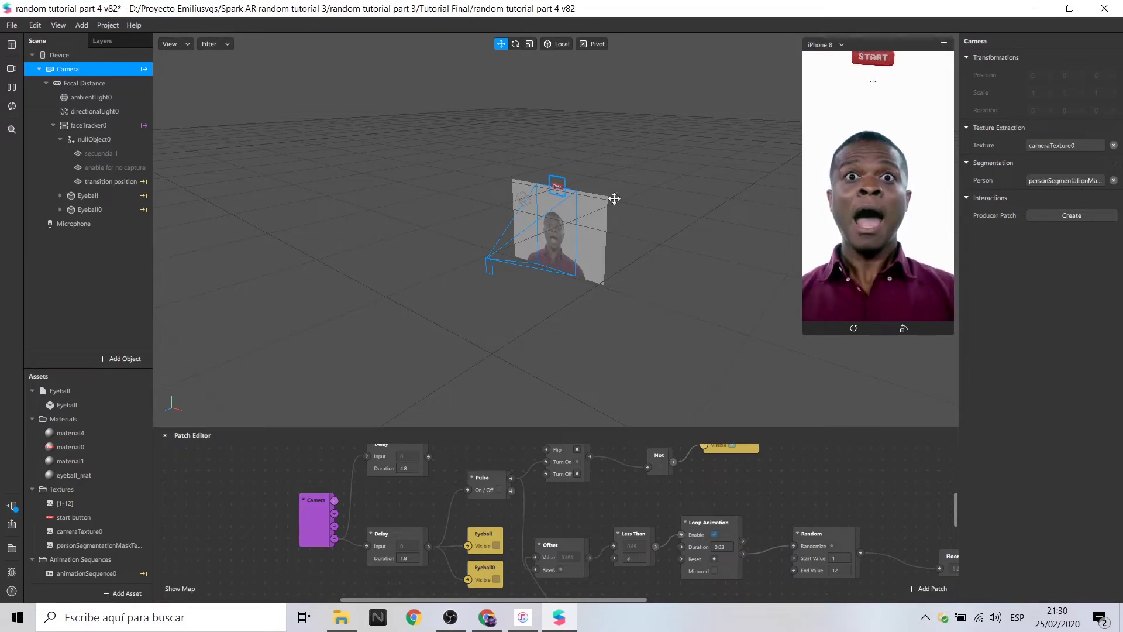
# Step: Add a canvas under the Camera and insert two rectangles inside it
pyautogui.rightClick(111, 72)
pyautogui.moveTo(128, 81)
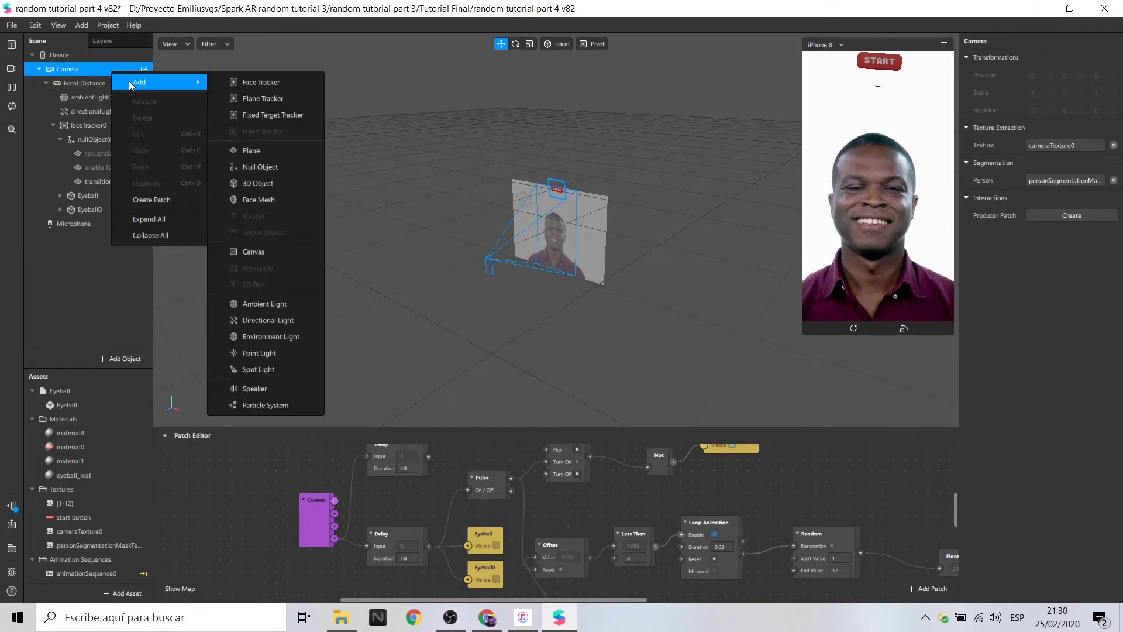
pyautogui.click(251, 252)
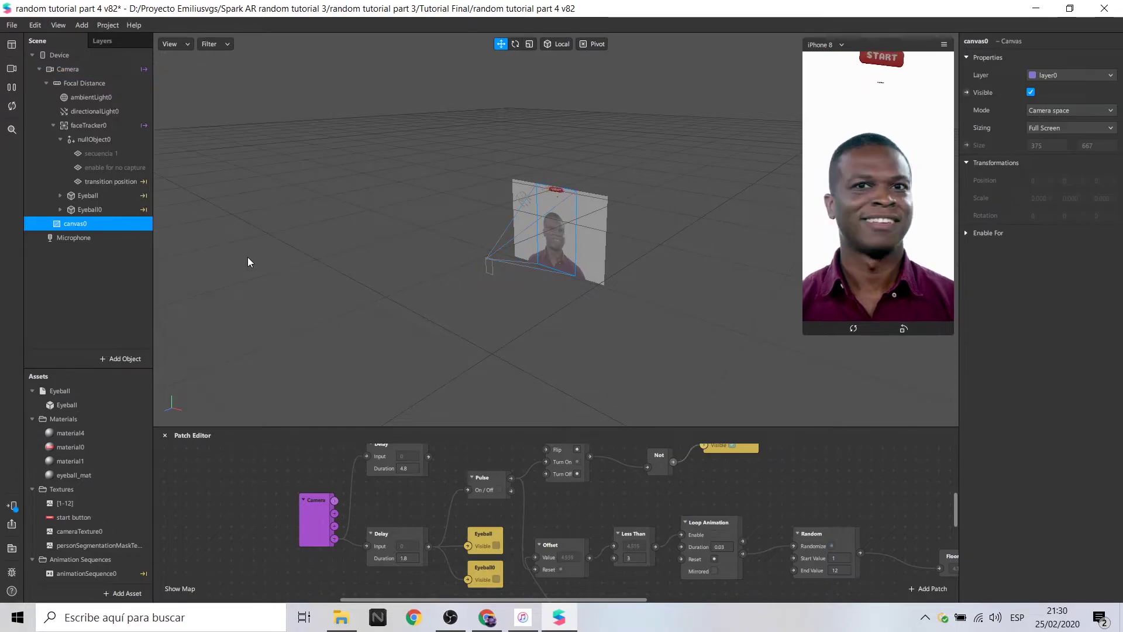
pyautogui.rightClick(122, 226)
pyautogui.moveTo(136, 233)
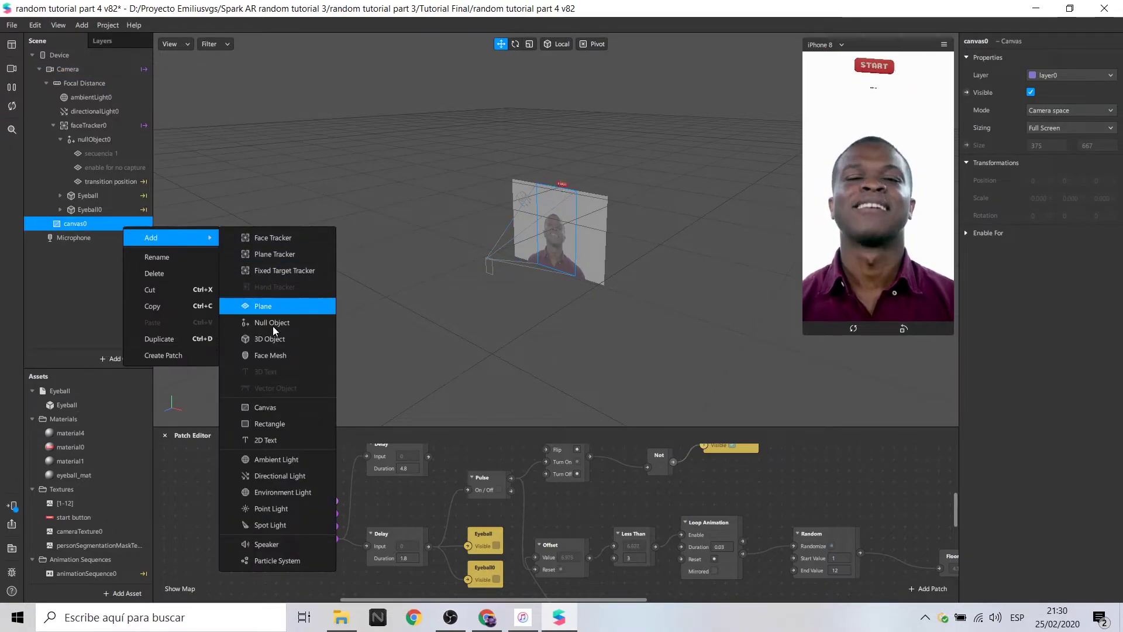
pyautogui.click(276, 423)
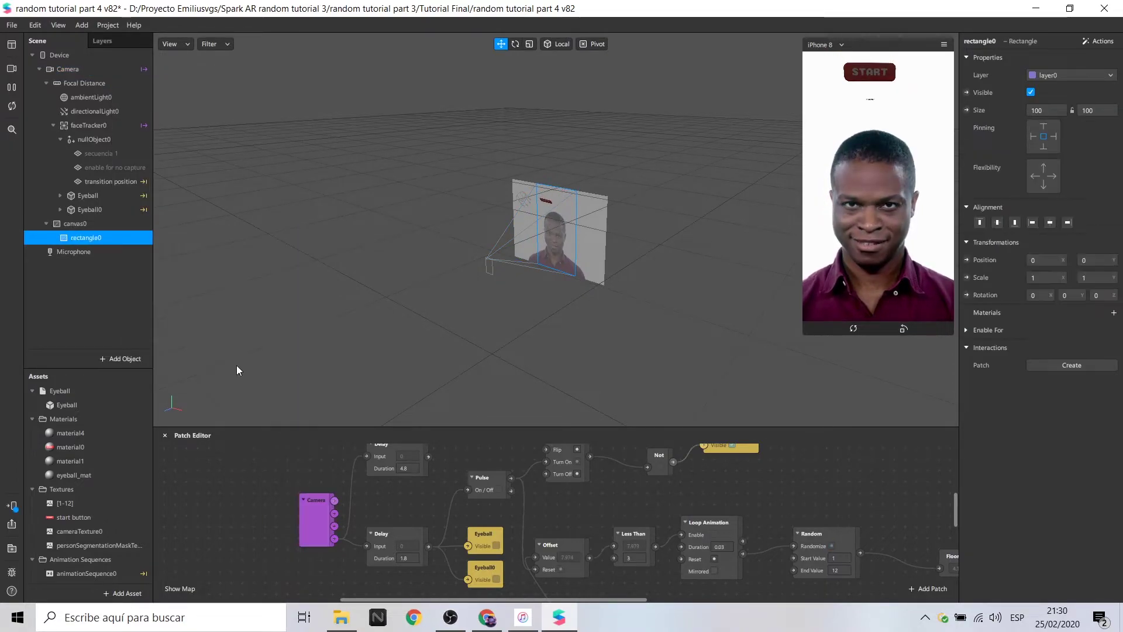
pyautogui.rightClick(82, 224)
pyautogui.moveTo(106, 233)
pyautogui.moveTo(156, 234)
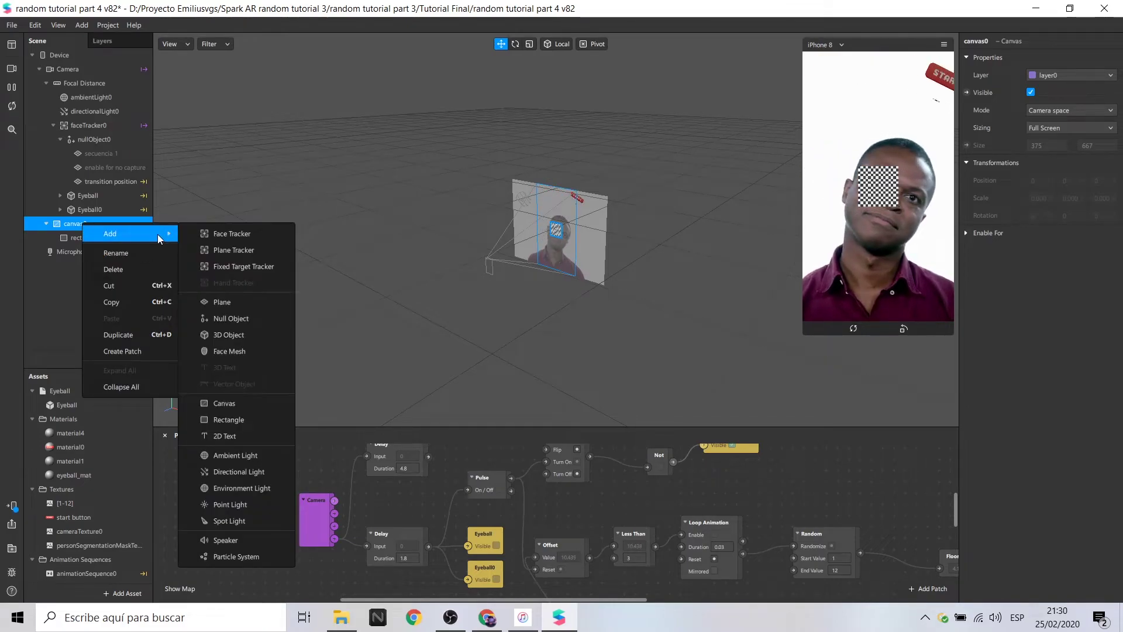
pyautogui.click(233, 416)
# Step: Set rectangle0 and rectangle1 to fill the canvas in both width and height
pyautogui.click(107, 238)
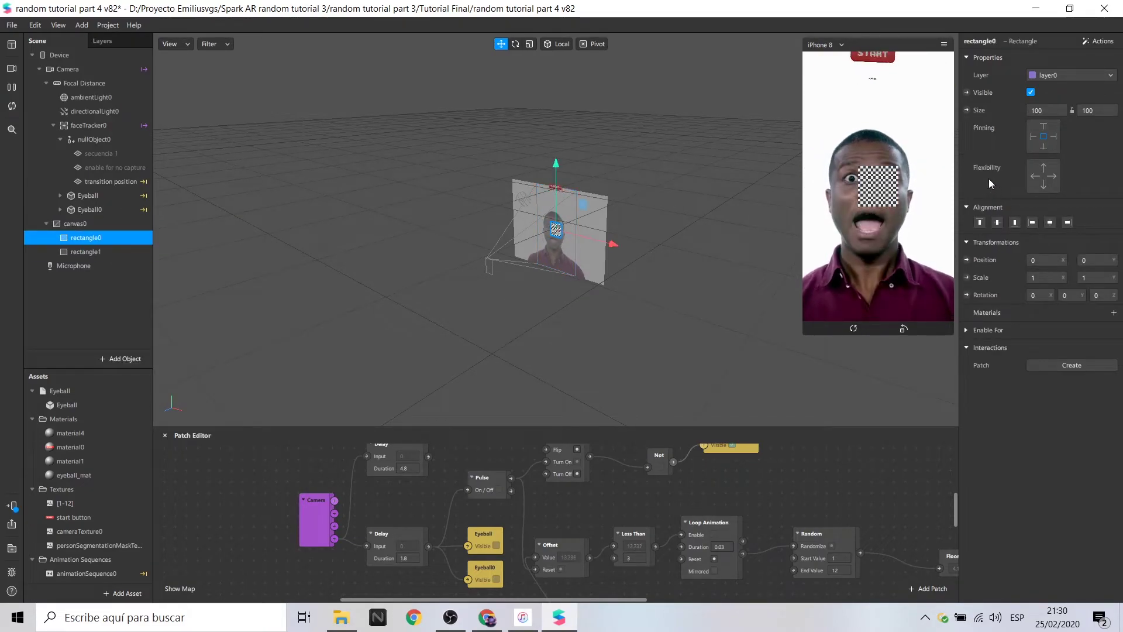
pyautogui.click(1037, 111)
pyautogui.click(1041, 128)
pyautogui.click(1088, 110)
pyautogui.click(1083, 129)
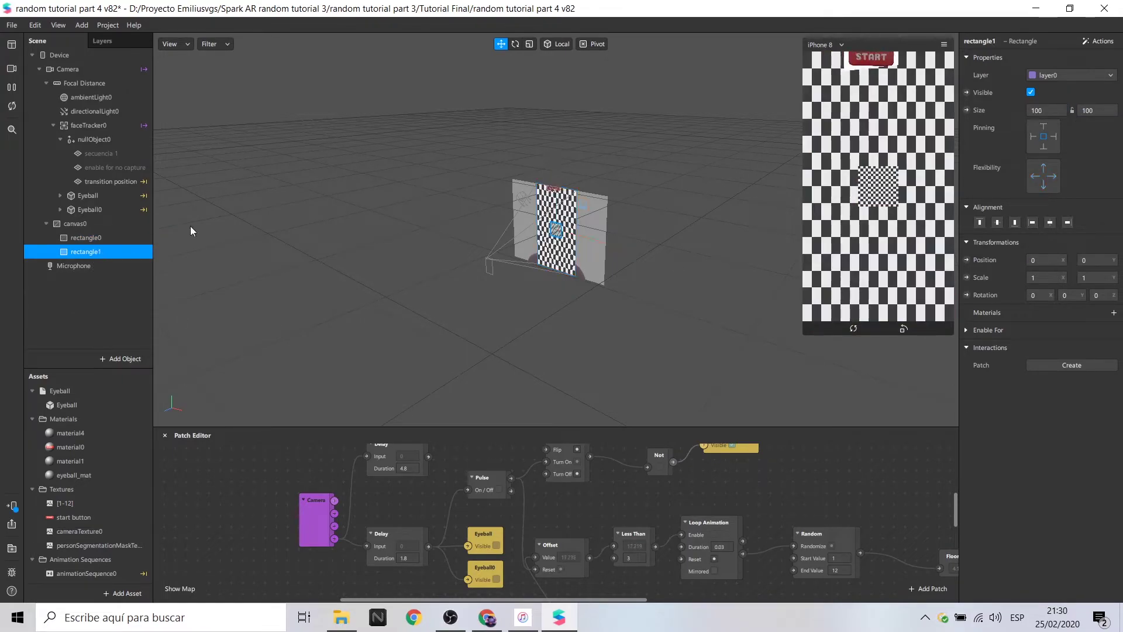
pyautogui.click(1048, 129)
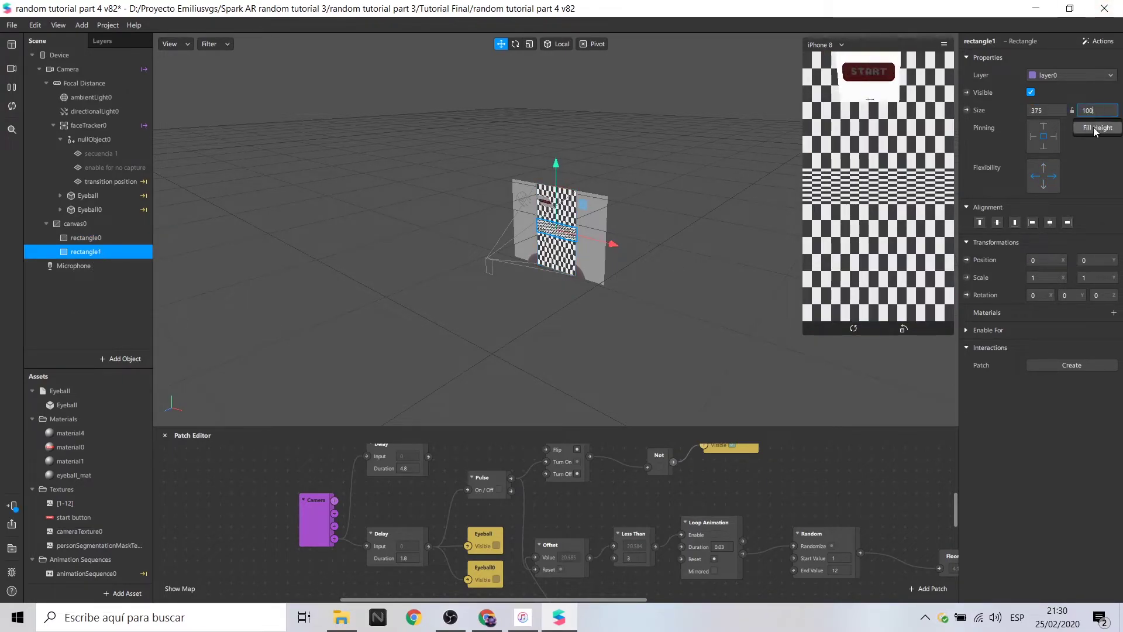
pyautogui.click(1095, 129)
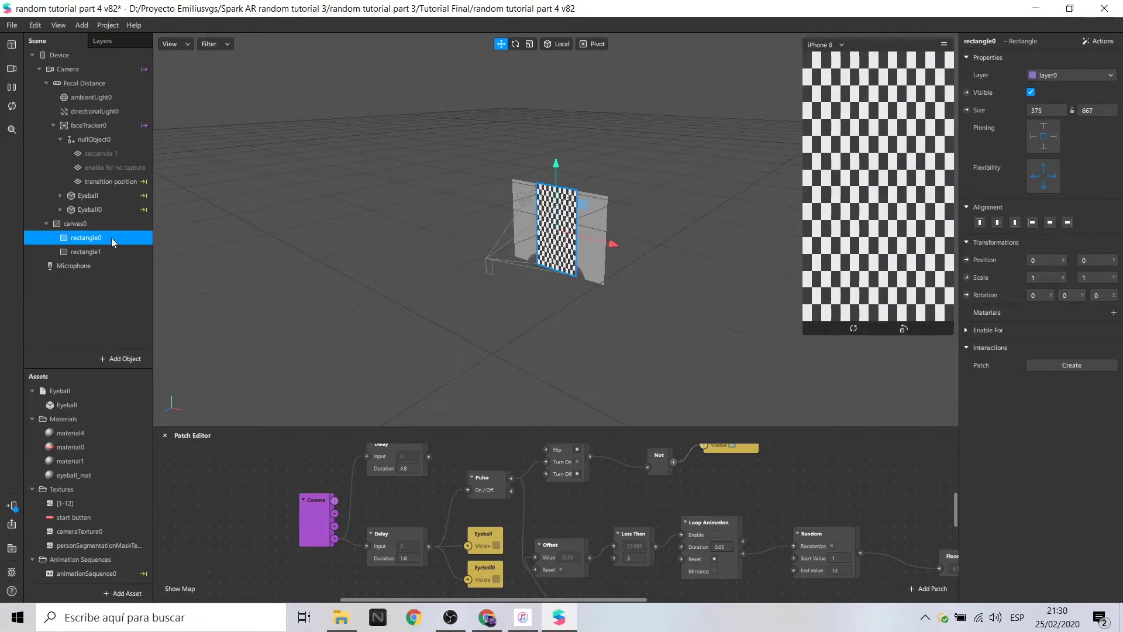
# Step: Give rectangle0 a new material and set its diffuse texture to animationSequence0
pyautogui.click(1113, 312)
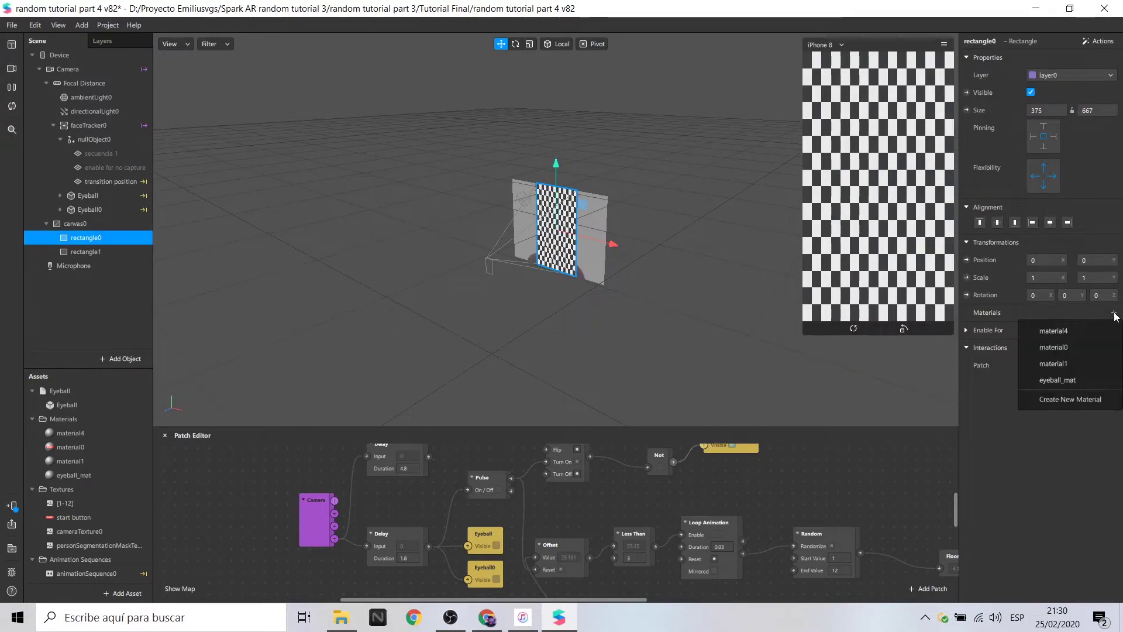
pyautogui.click(1089, 400)
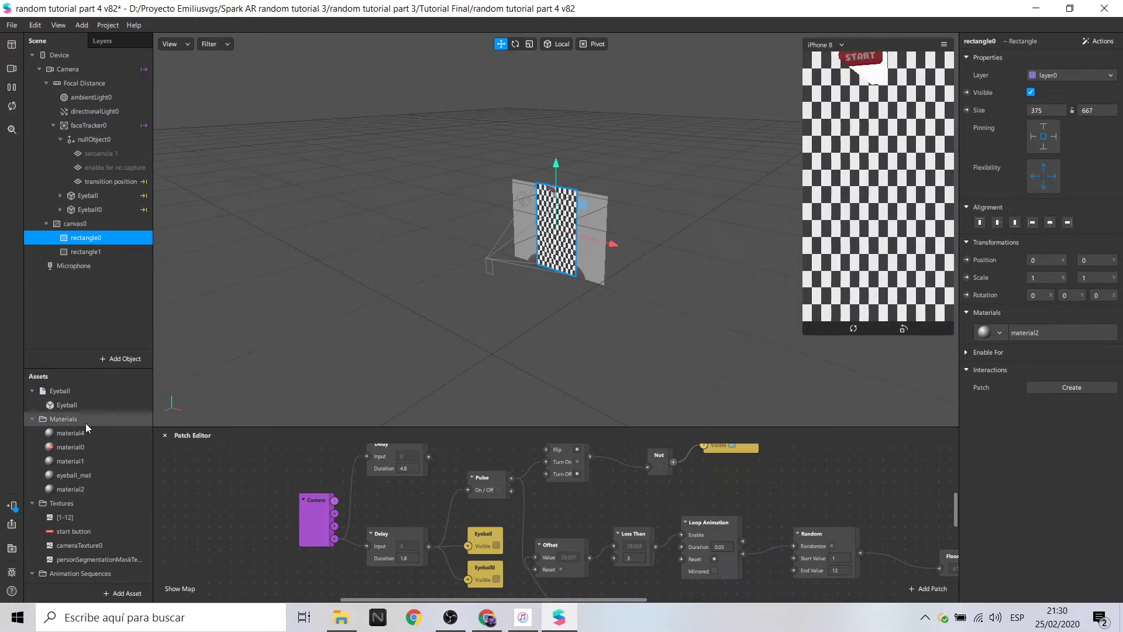
pyautogui.click(83, 489)
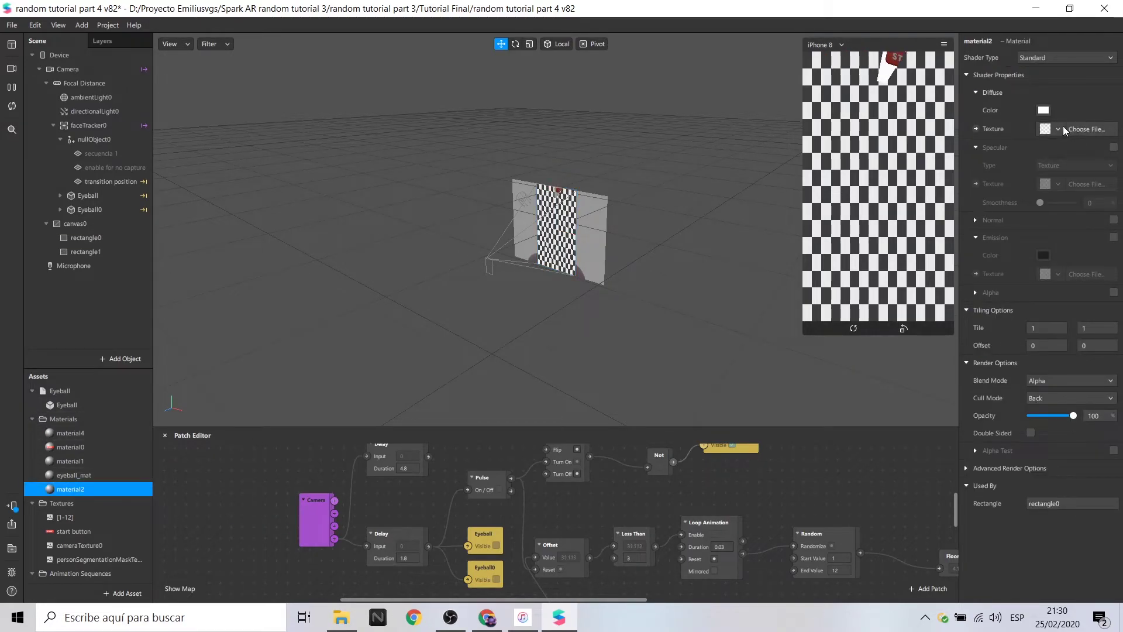
pyautogui.click(1058, 128)
pyautogui.click(1044, 147)
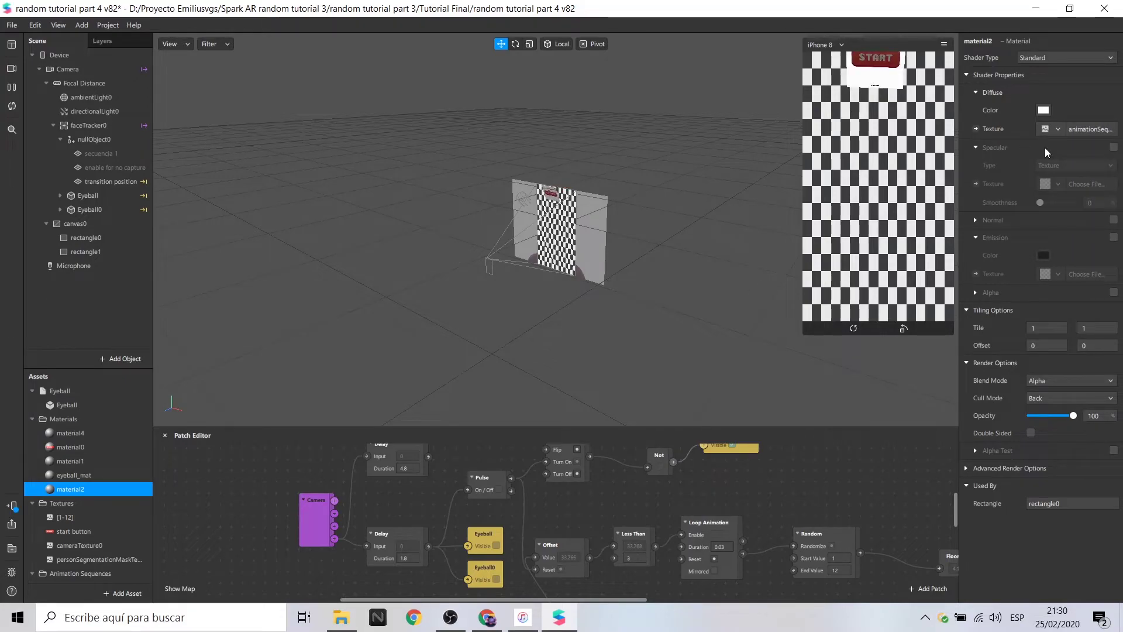
# Step: Give rectangle1 a new material with the Flat shader and cameraTexture0 as its diffuse texture
pyautogui.click(118, 252)
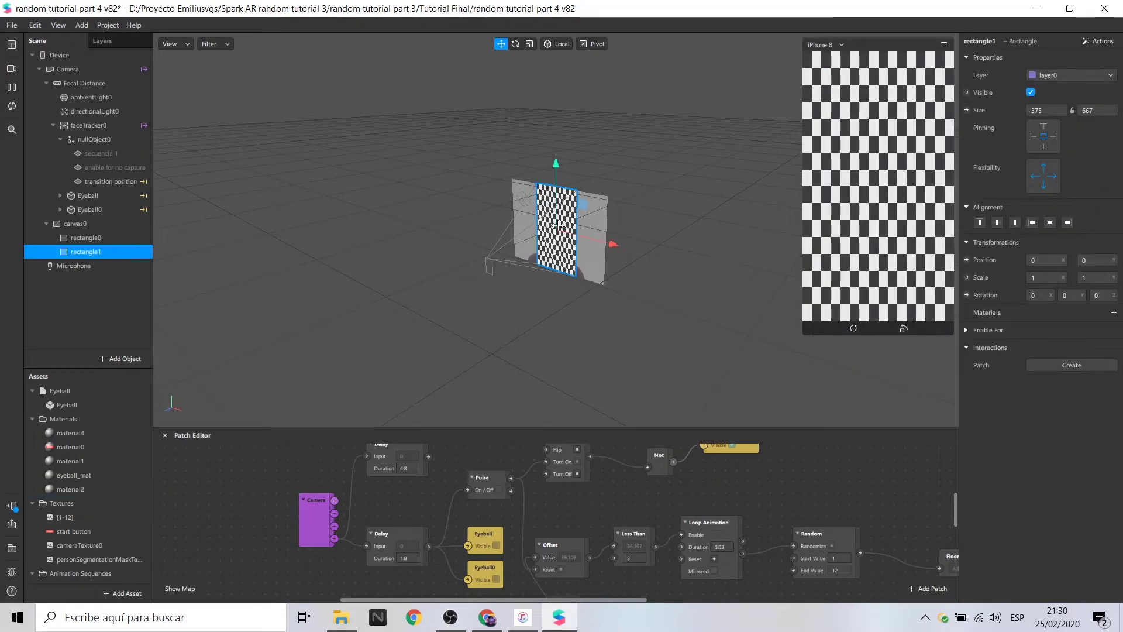
pyautogui.click(1113, 313)
pyautogui.click(1078, 415)
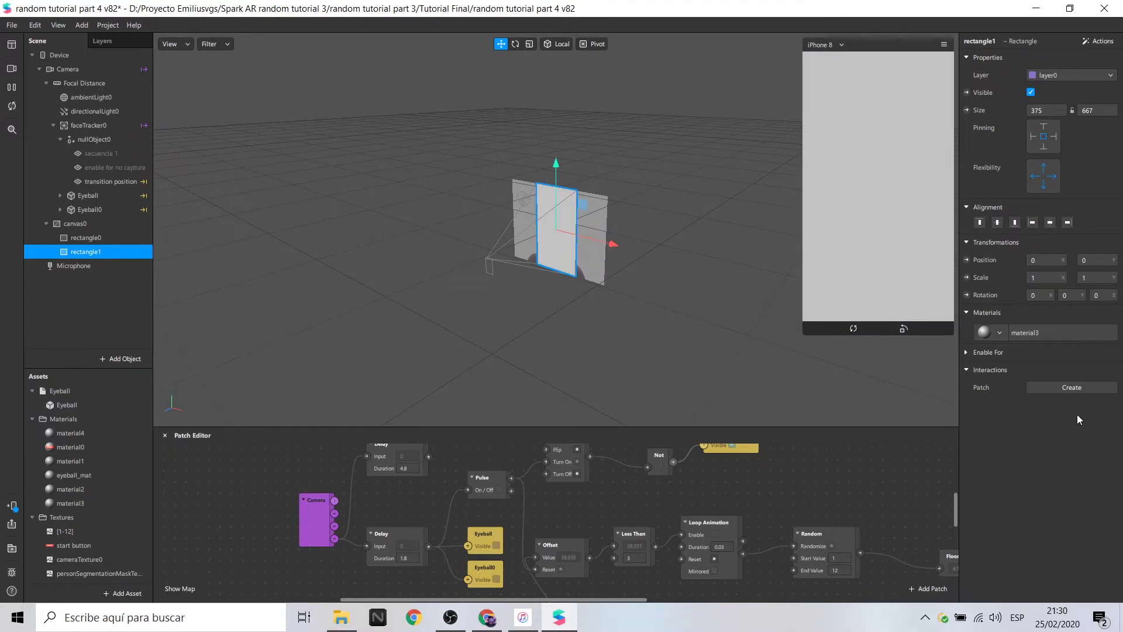
pyautogui.click(89, 504)
pyautogui.click(1076, 58)
pyautogui.click(1066, 69)
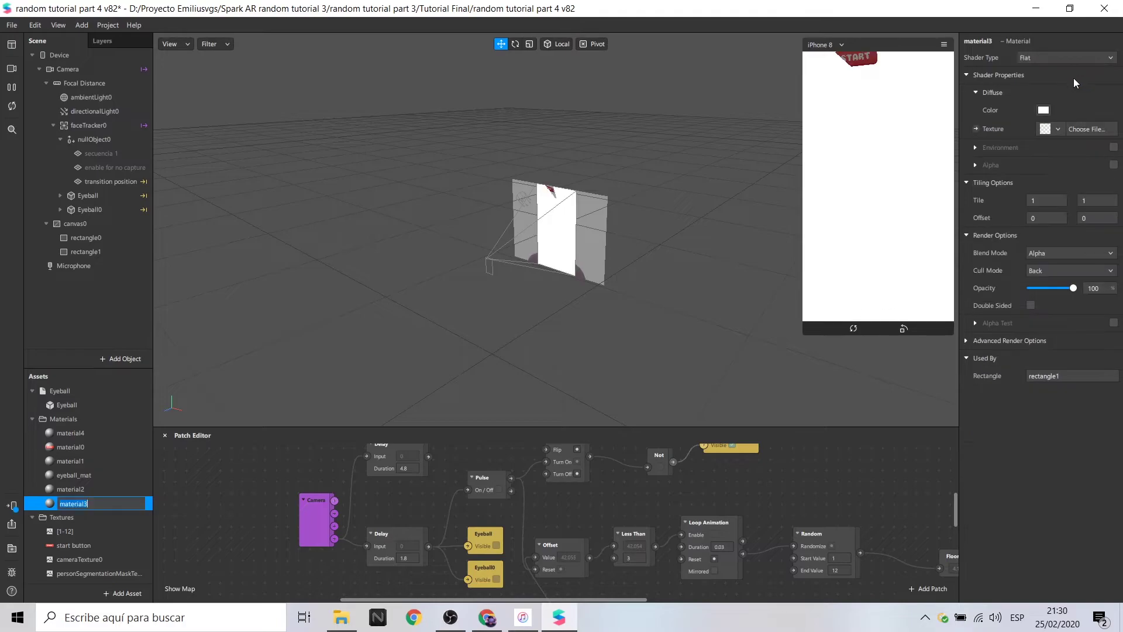
pyautogui.click(1058, 129)
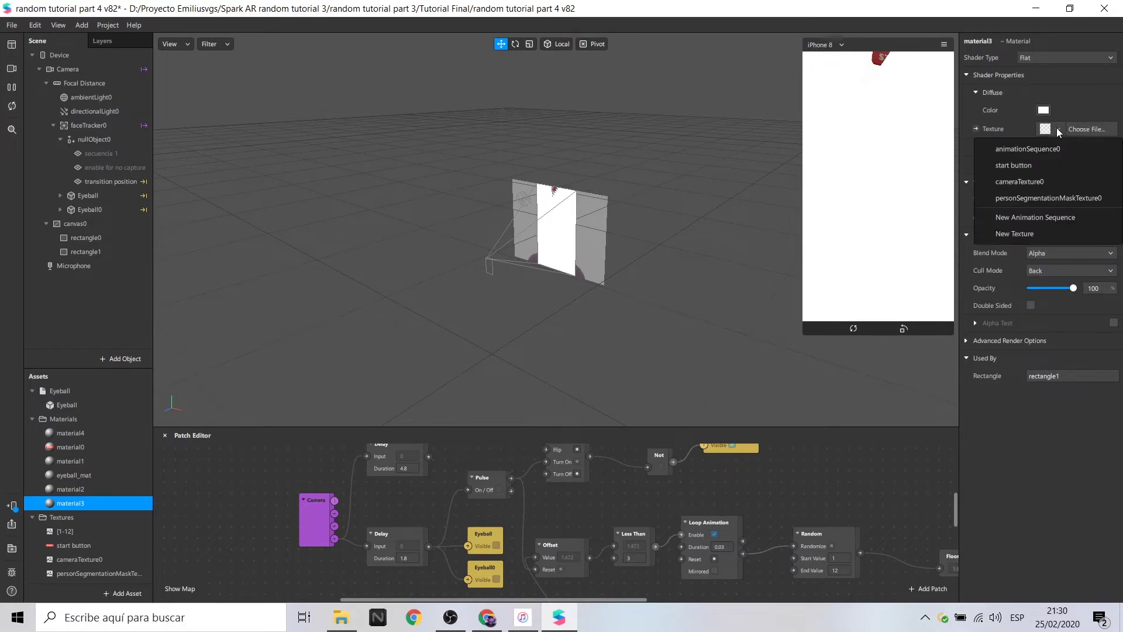
pyautogui.click(1048, 184)
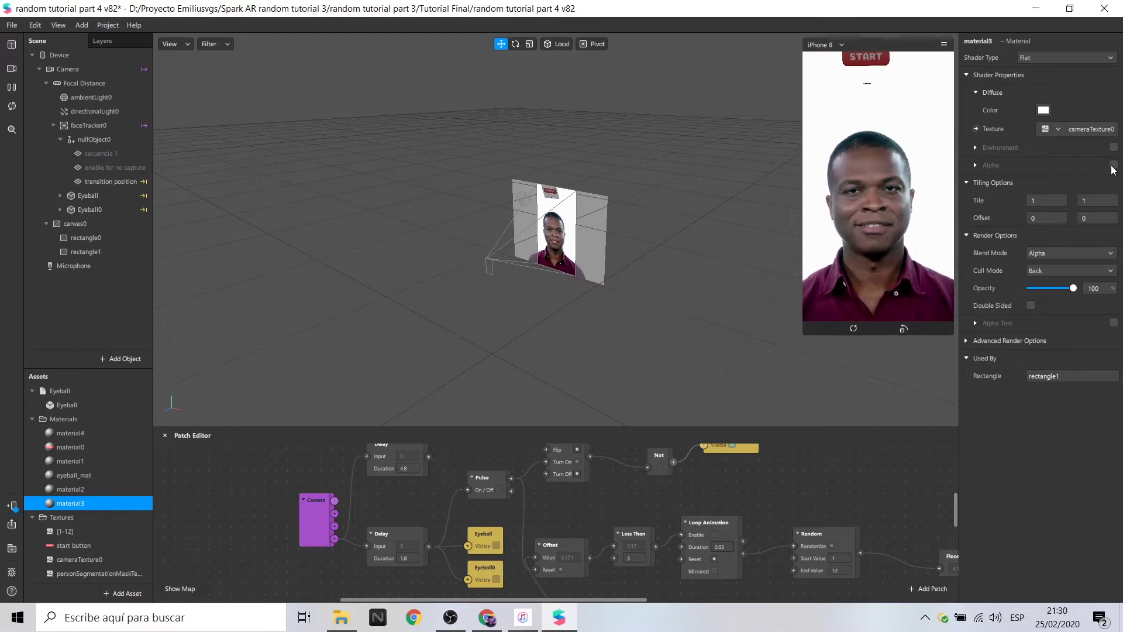
# Step: Enable Alpha on rectangle1's material and use personSegmentationMaskTexture0 as the alpha texture
pyautogui.click(1113, 165)
pyautogui.click(1056, 202)
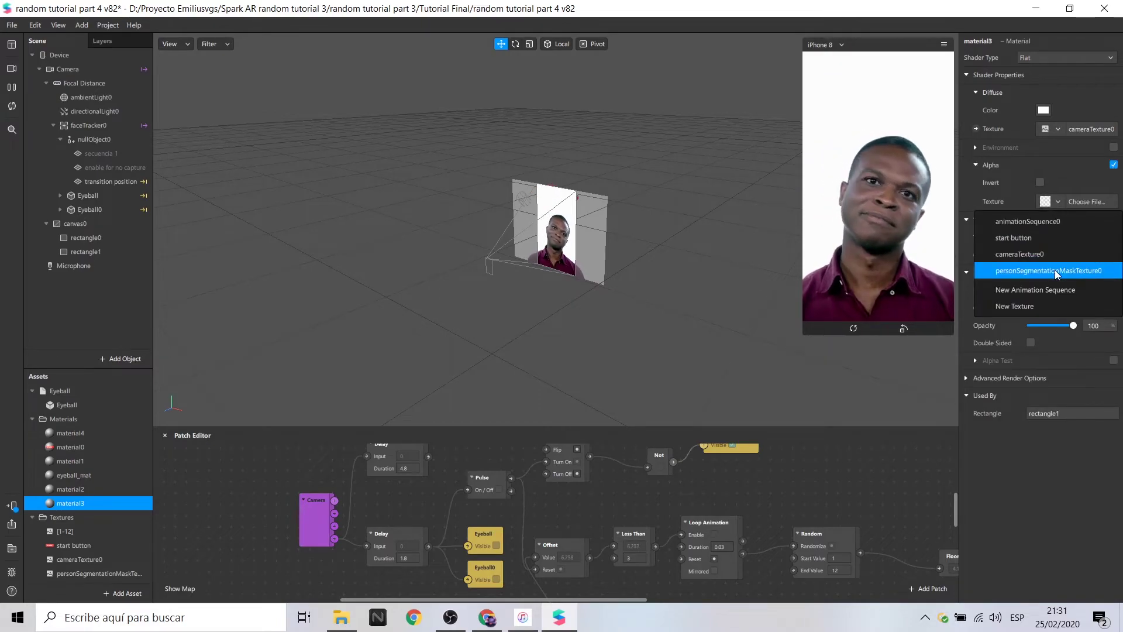
pyautogui.click(1054, 269)
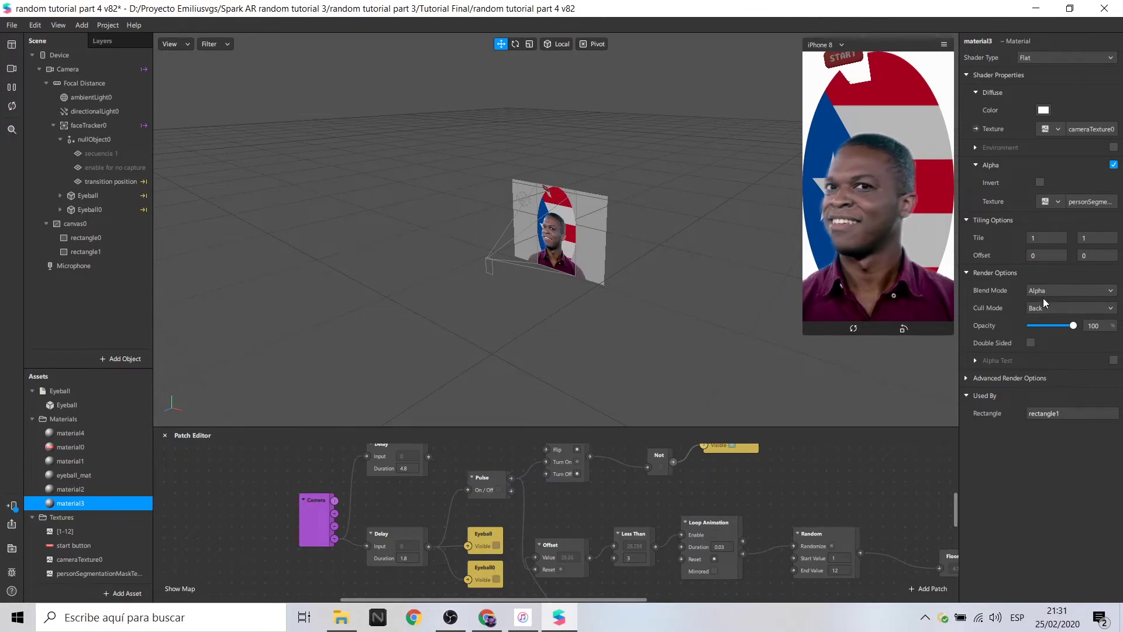
# Step: Try double-sided rendering, Front culling and the Multiply blend mode on rectangle1's material
pyautogui.click(1030, 342)
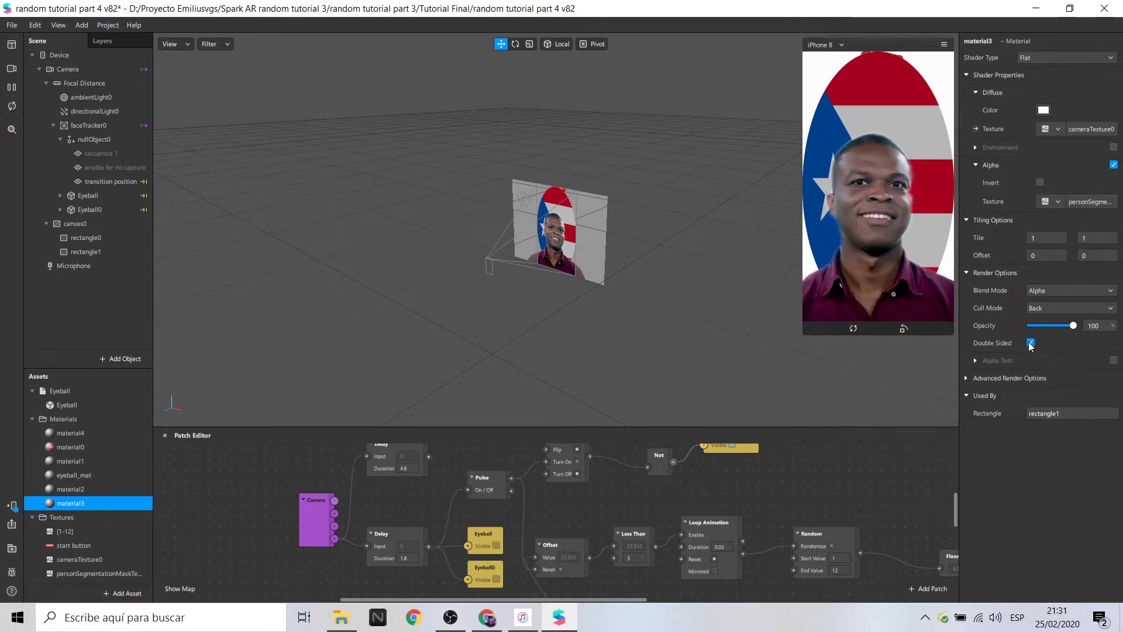
pyautogui.click(1046, 305)
pyautogui.click(1044, 304)
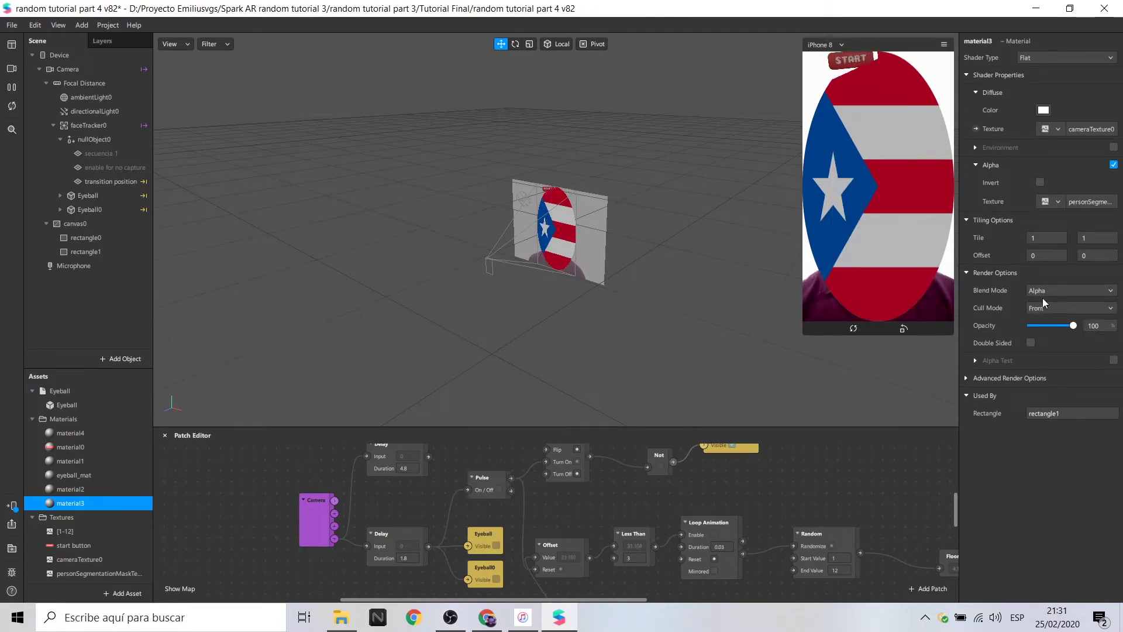
pyautogui.click(1044, 290)
pyautogui.click(1059, 329)
pyautogui.click(1061, 290)
pyautogui.click(1052, 306)
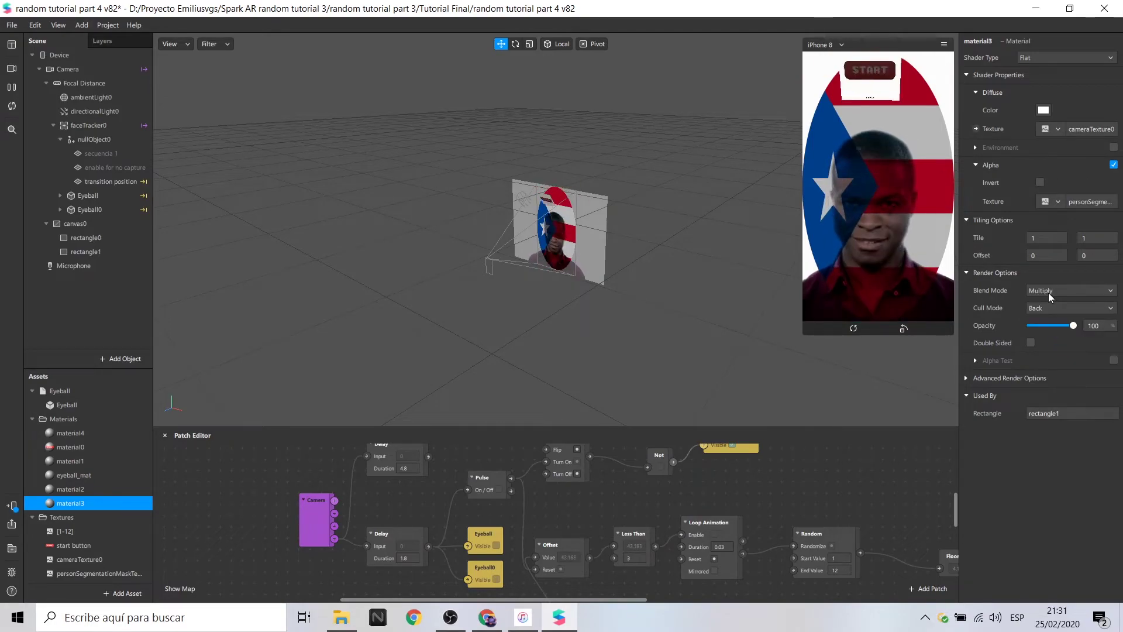
pyautogui.click(1056, 290)
pyautogui.click(1048, 292)
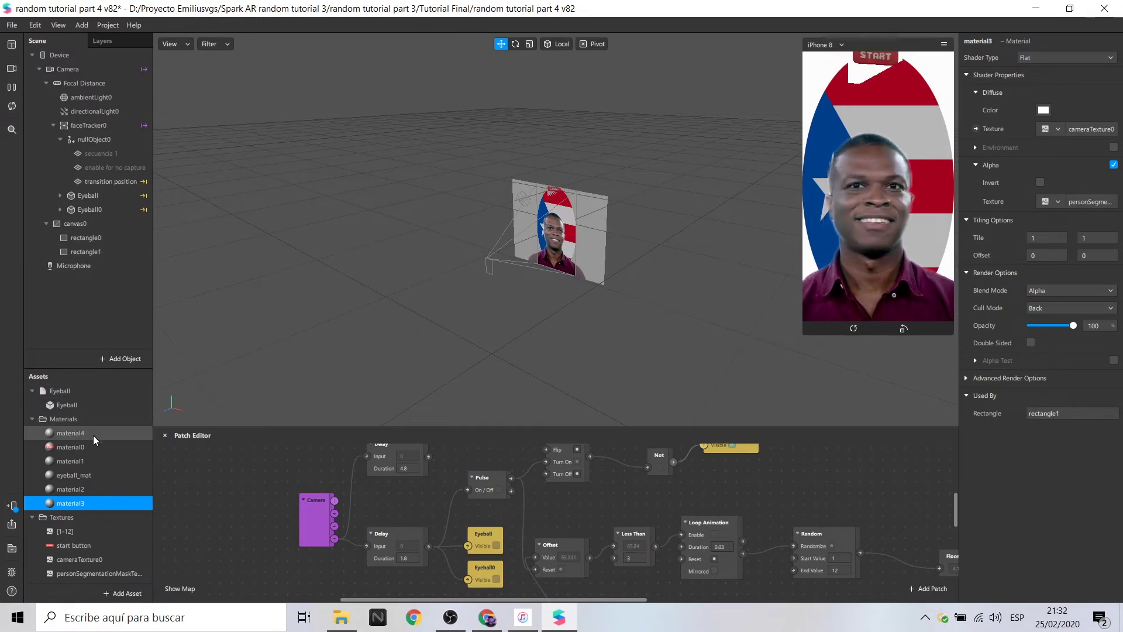
# Step: Create a visibility patch for rectangle0 and connect the 4.8 Delay's output to it
pyautogui.click(90, 489)
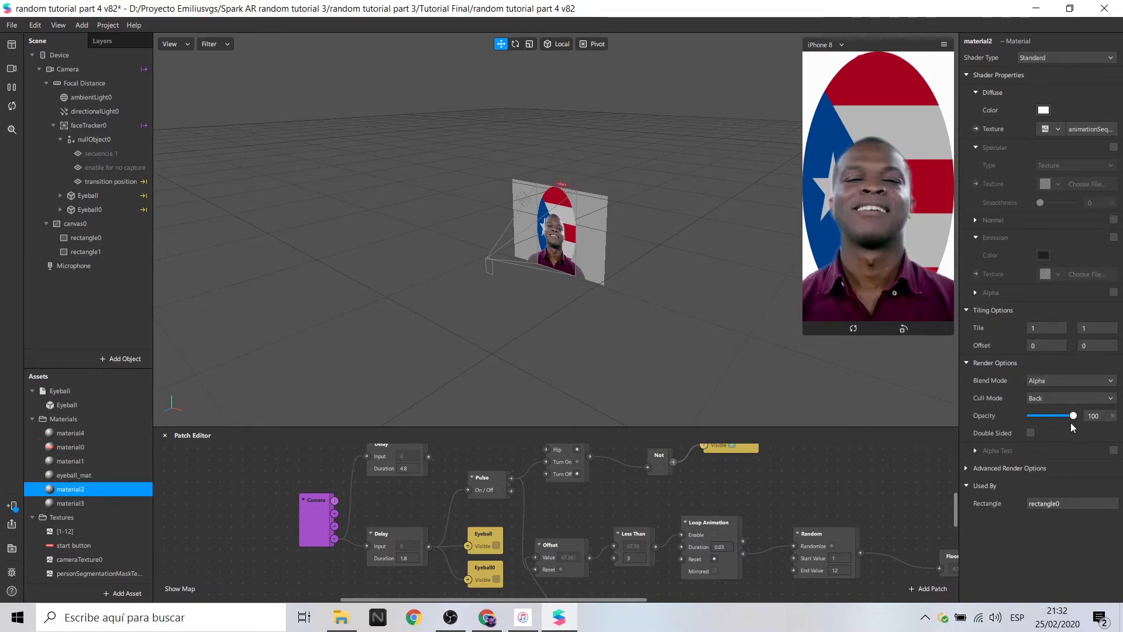
pyautogui.click(84, 239)
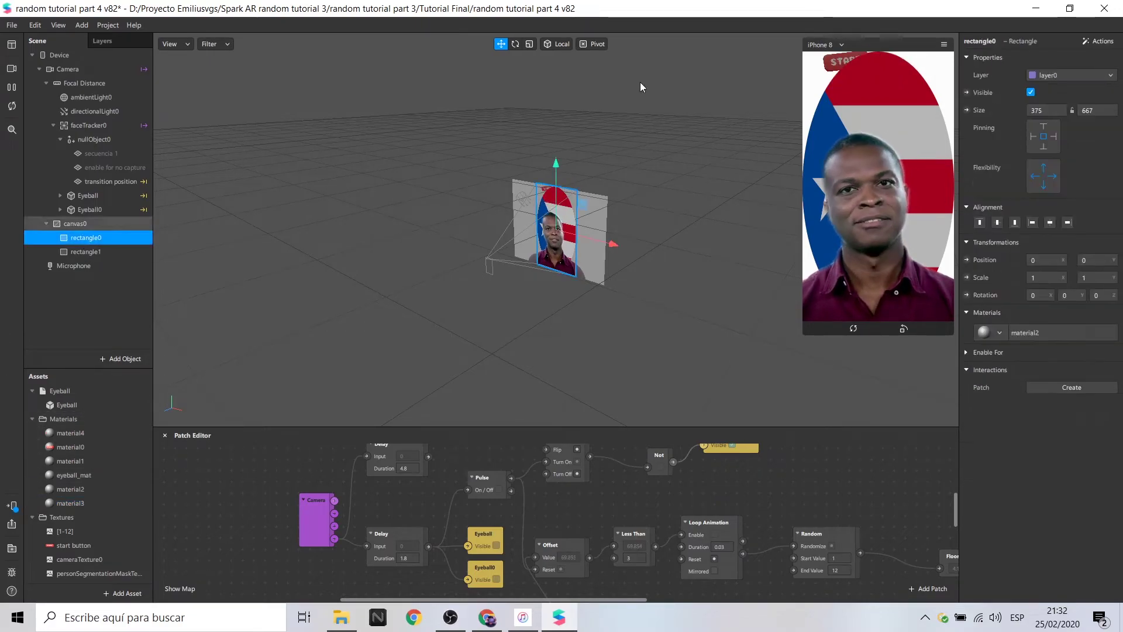
pyautogui.click(967, 92)
pyautogui.scroll(1, 568, 544)
pyautogui.moveTo(578, 564); pyautogui.dragTo(466, 468)
pyautogui.scroll(1, 476, 478)
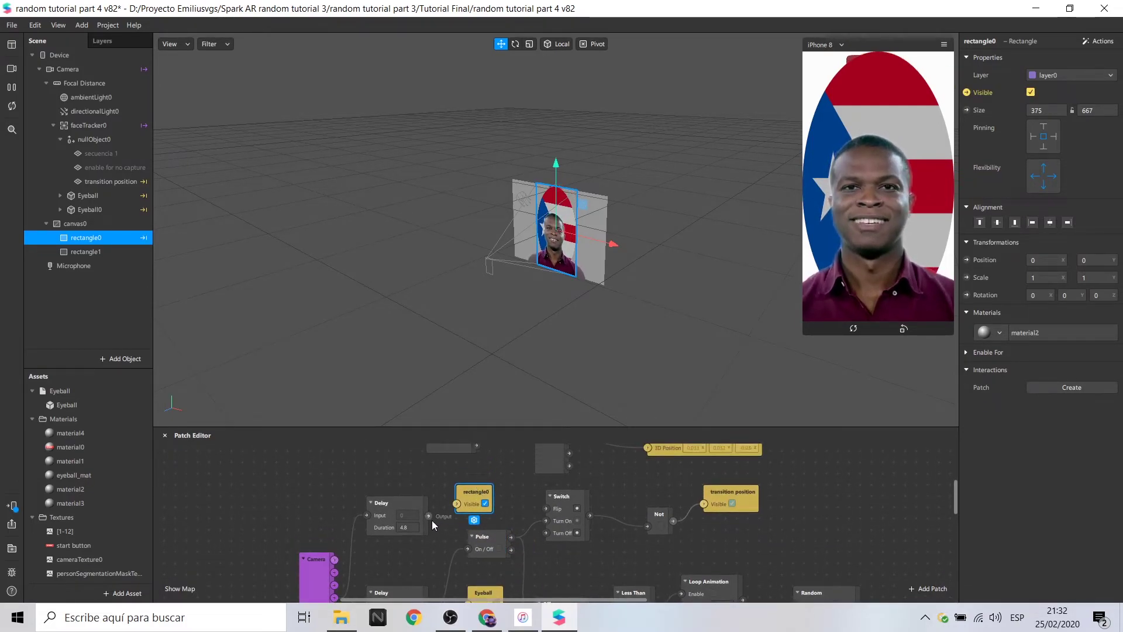
pyautogui.moveTo(456, 504); pyautogui.dragTo(456, 503)
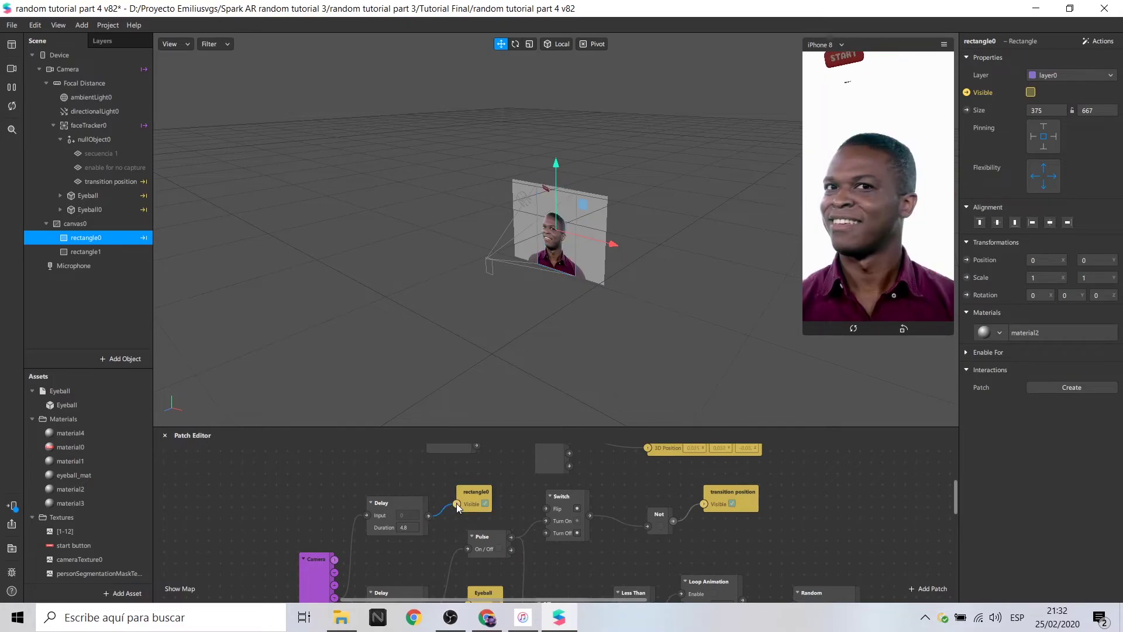